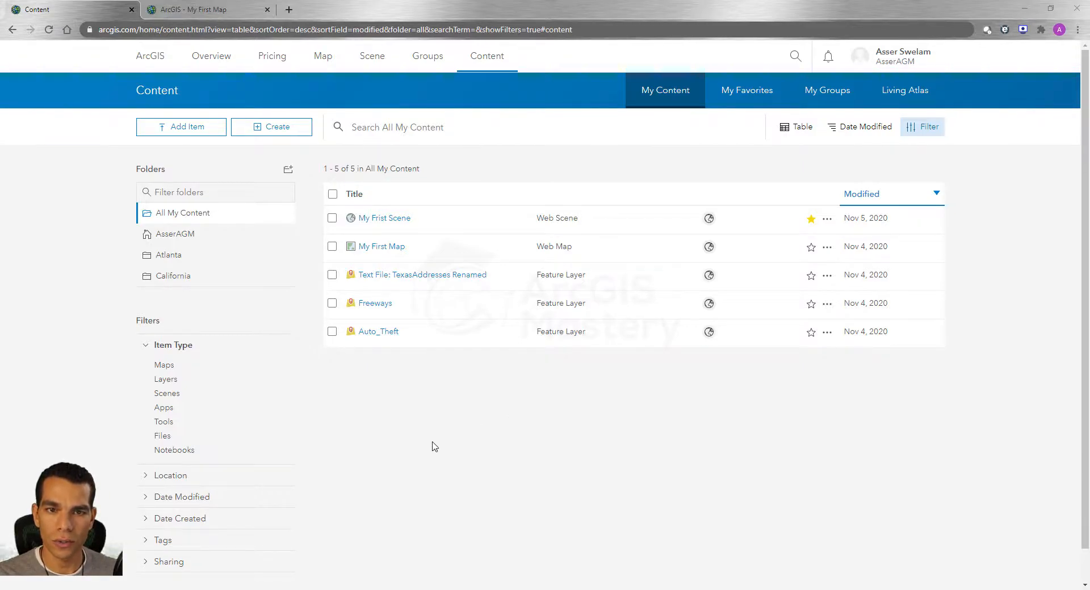
# - Switch to File Explorer and inspect the USA Shapefiles folder inside 6- ArcGIS Online & Enterprise
pyautogui.click(296, 589)
pyautogui.click(232, 89)
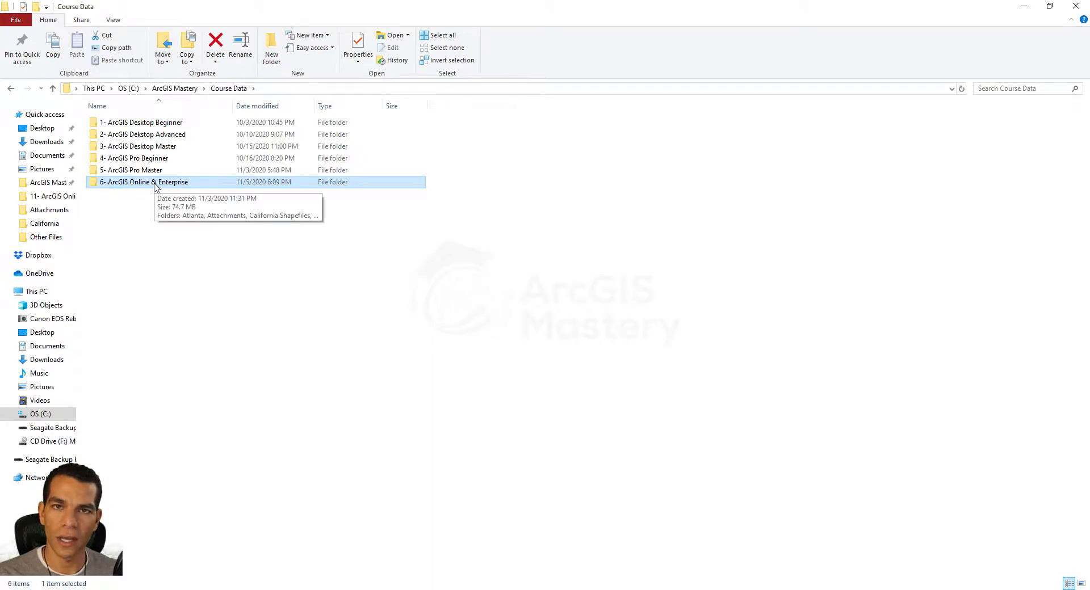
pyautogui.doubleClick(155, 183)
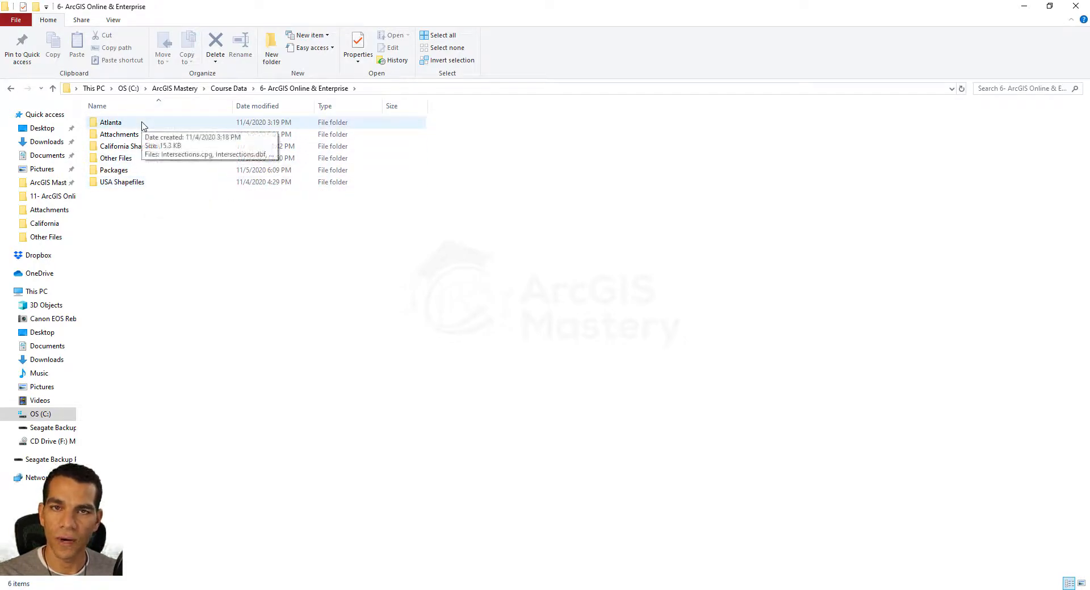
pyautogui.doubleClick(136, 182)
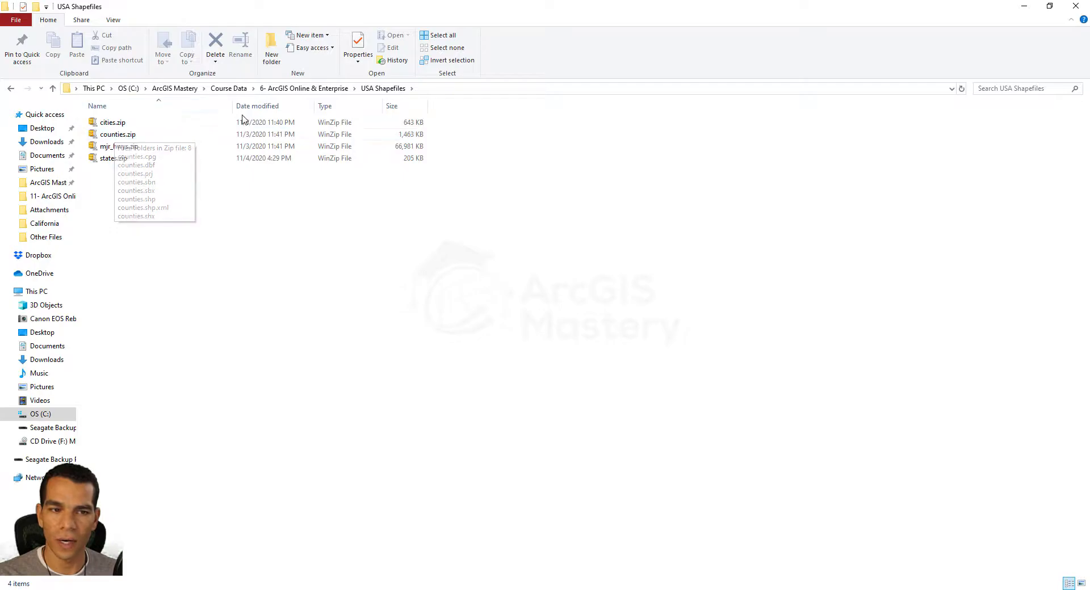
pyautogui.click(303, 91)
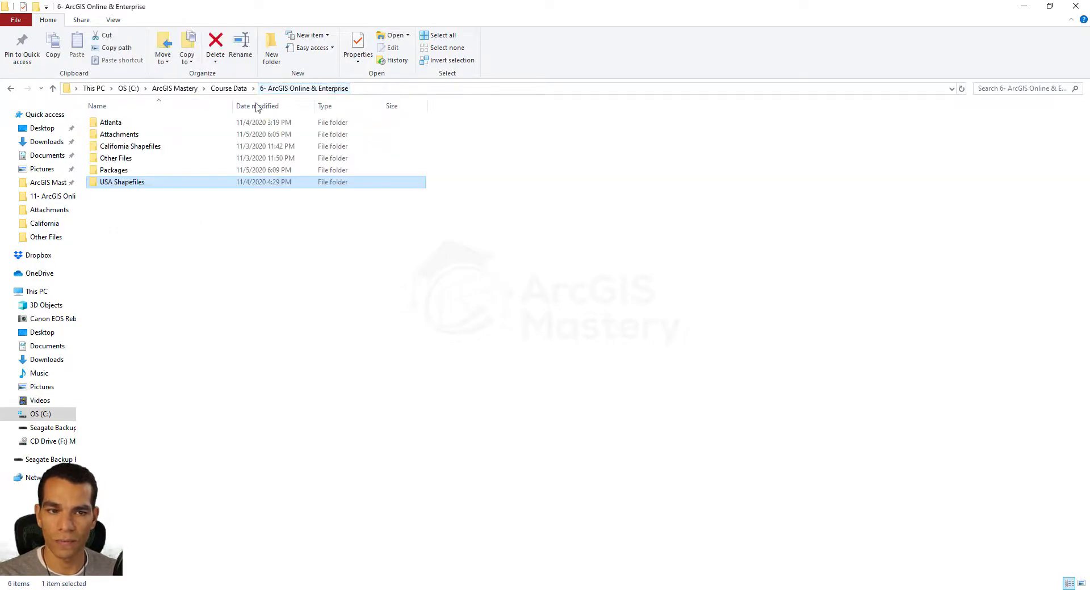
# - Compress all the Intersections shapefile files in the Atlanta folder into one zipped folder
pyautogui.doubleClick(122, 126)
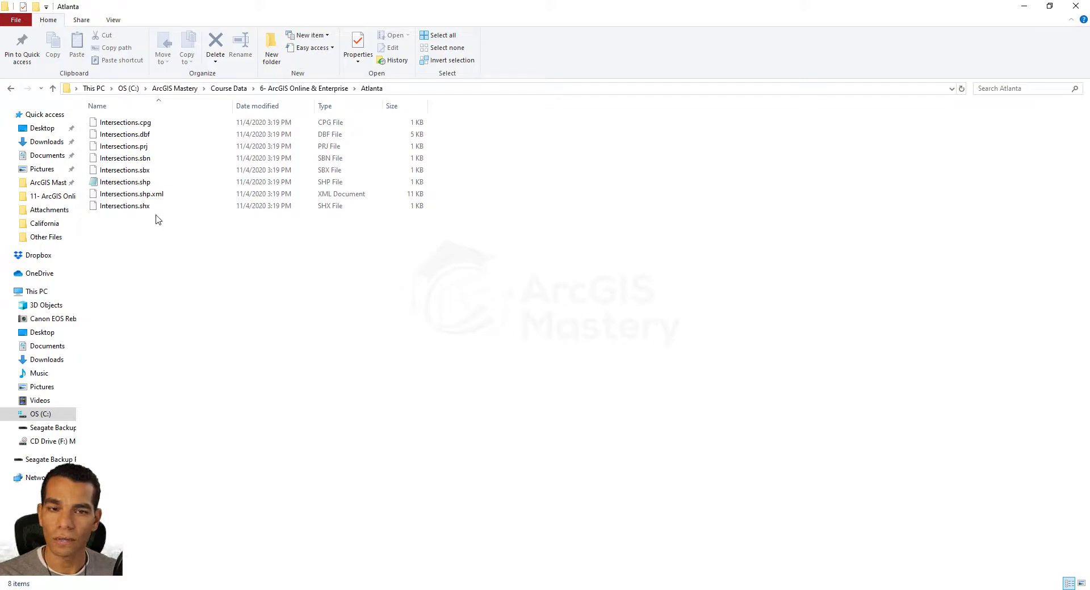
pyautogui.moveTo(158, 220); pyautogui.dragTo(113, 125)
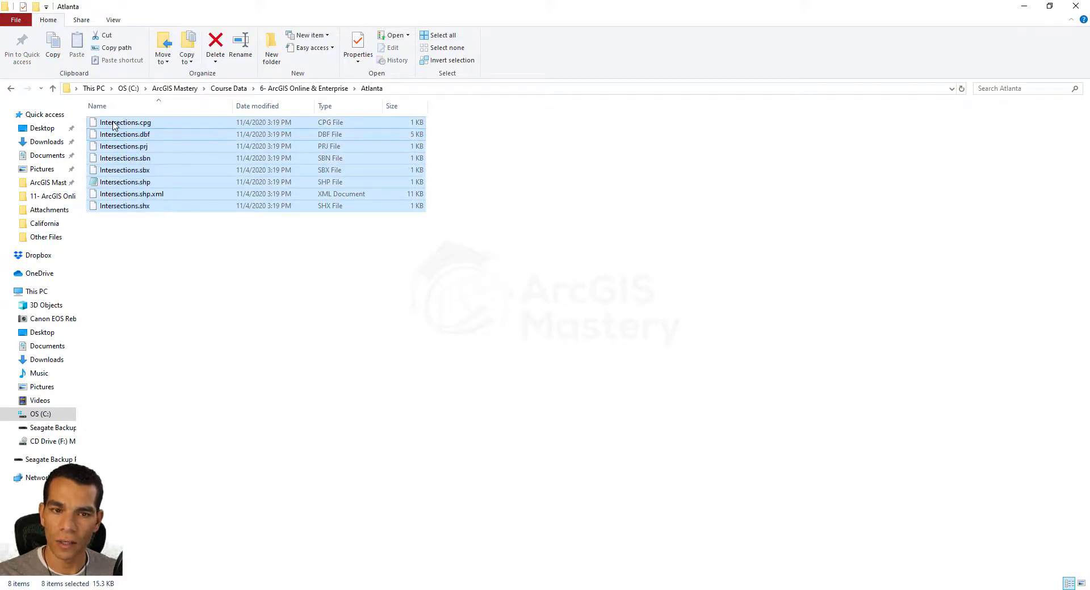
pyautogui.rightClick(113, 124)
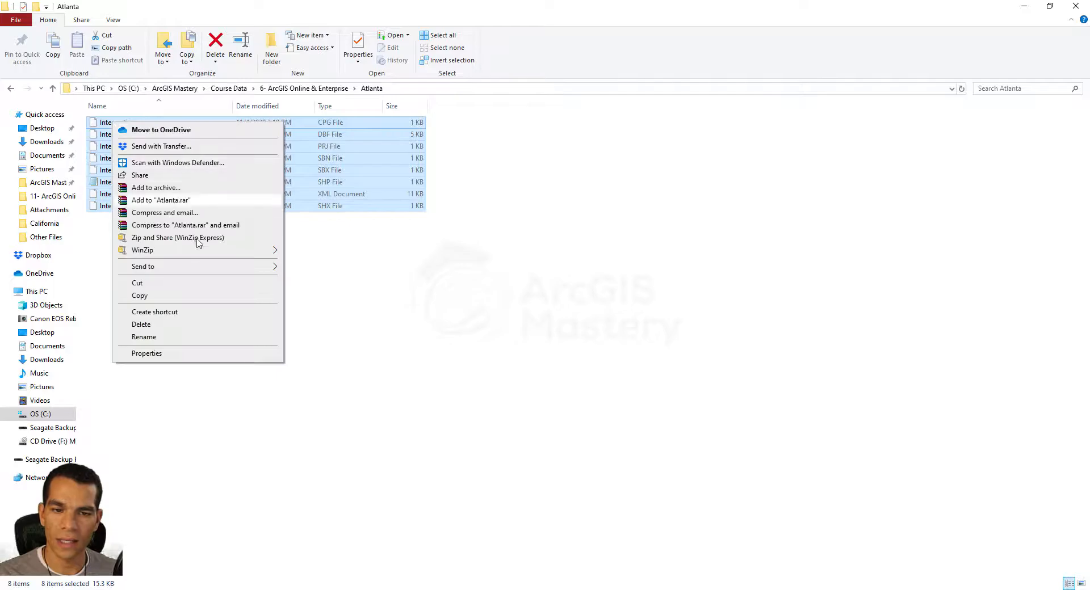
pyautogui.moveTo(271, 267)
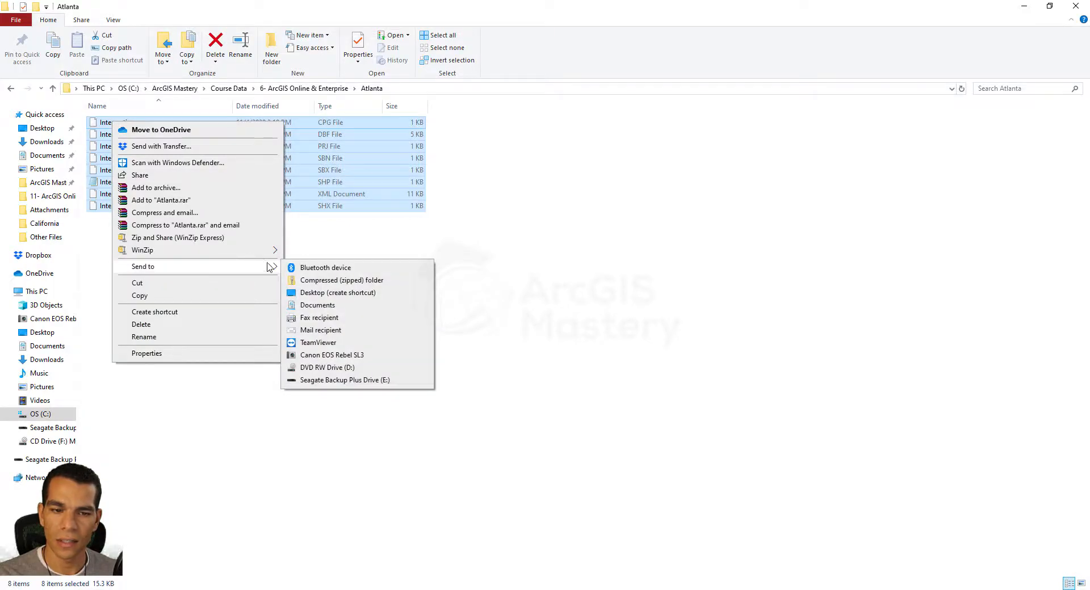
pyautogui.click(348, 284)
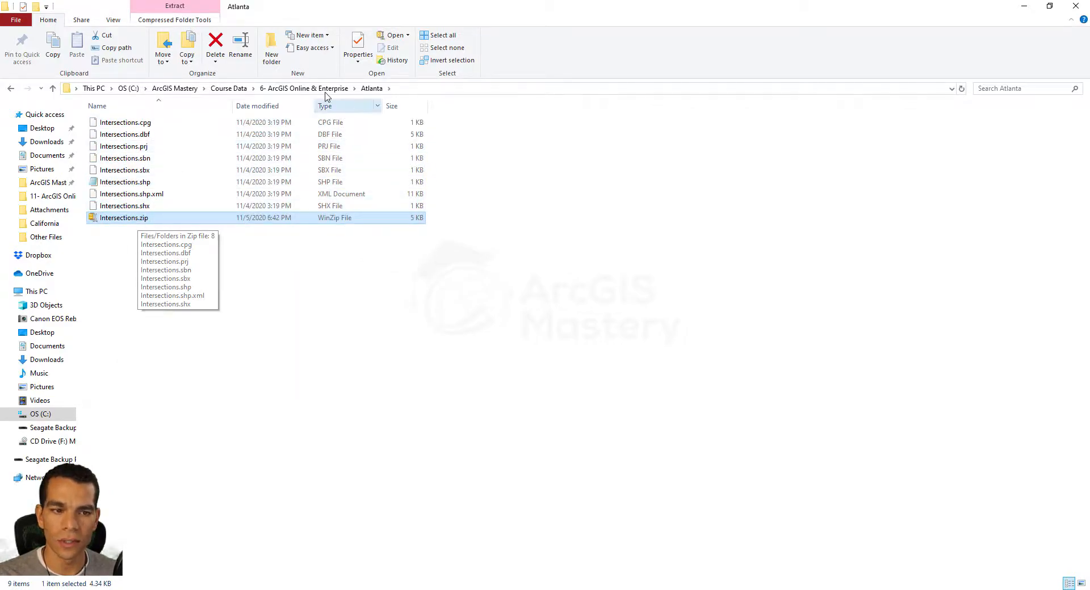
# - Look through the California Shapefiles, Other Files and Packages folders of the ArcGIS Online & Enterprise course data
pyautogui.click(307, 91)
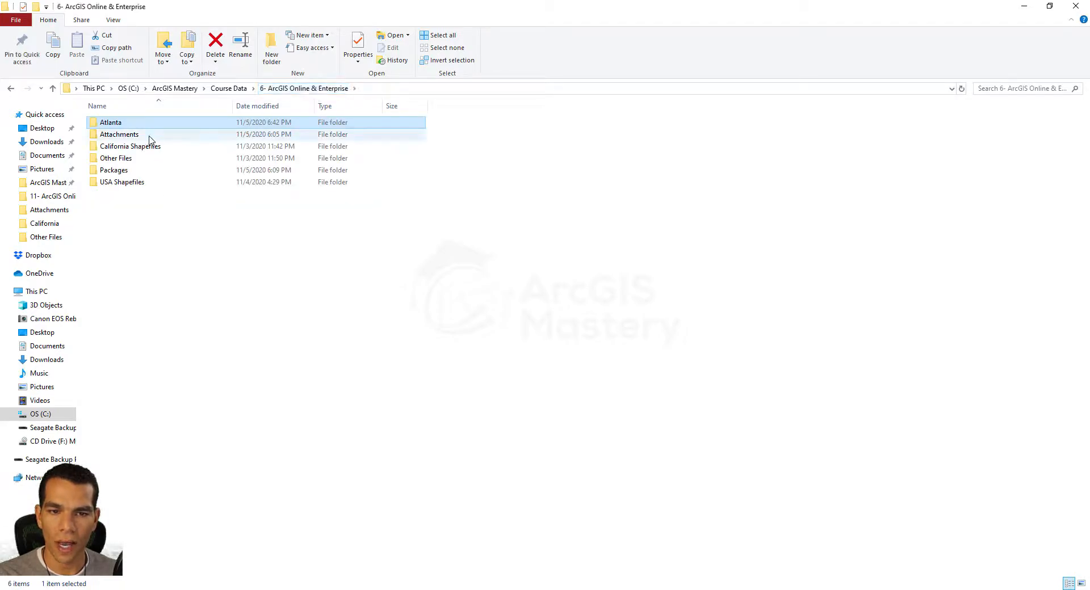
pyautogui.doubleClick(130, 137)
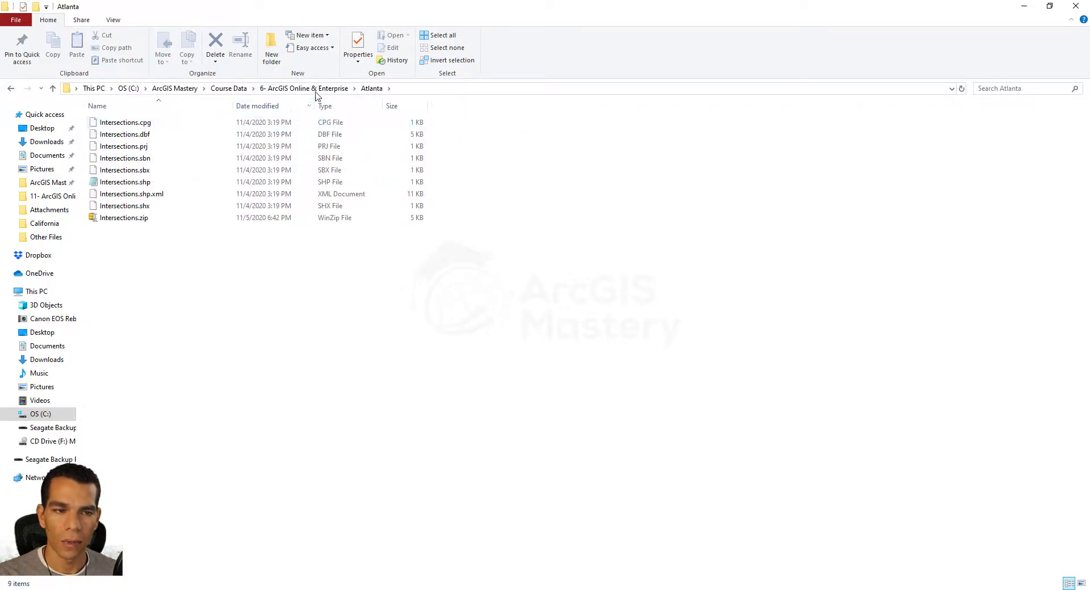
pyautogui.click(315, 89)
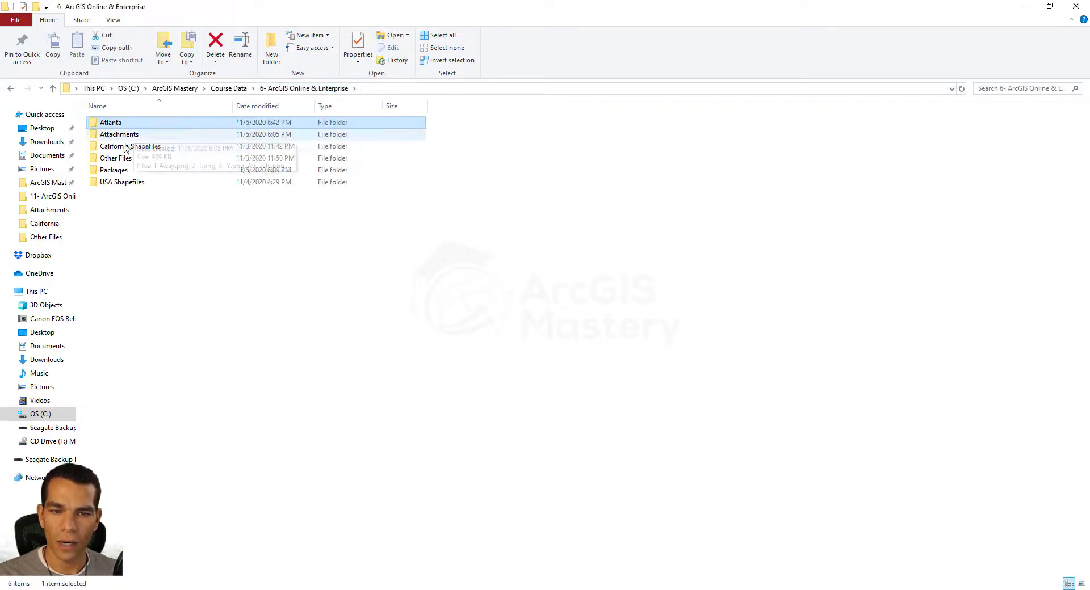
pyautogui.doubleClick(139, 147)
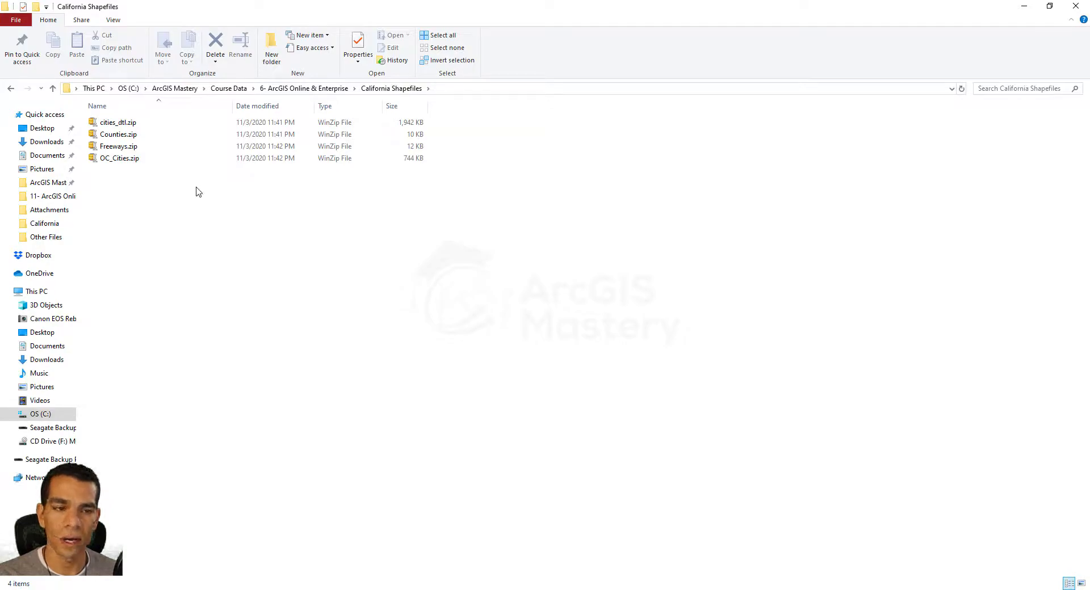
pyautogui.click(300, 91)
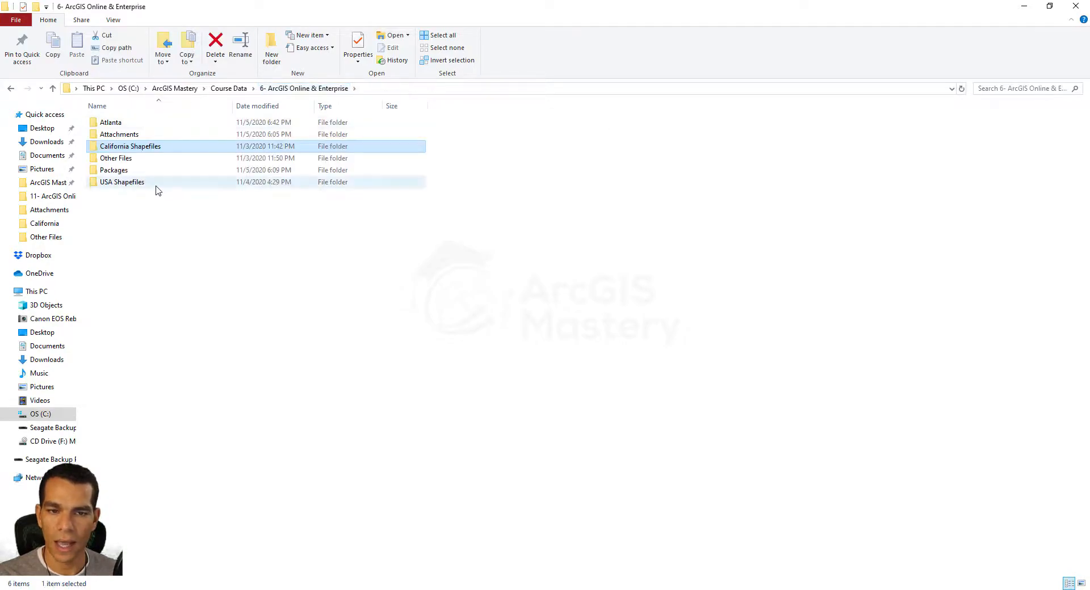
pyautogui.doubleClick(120, 159)
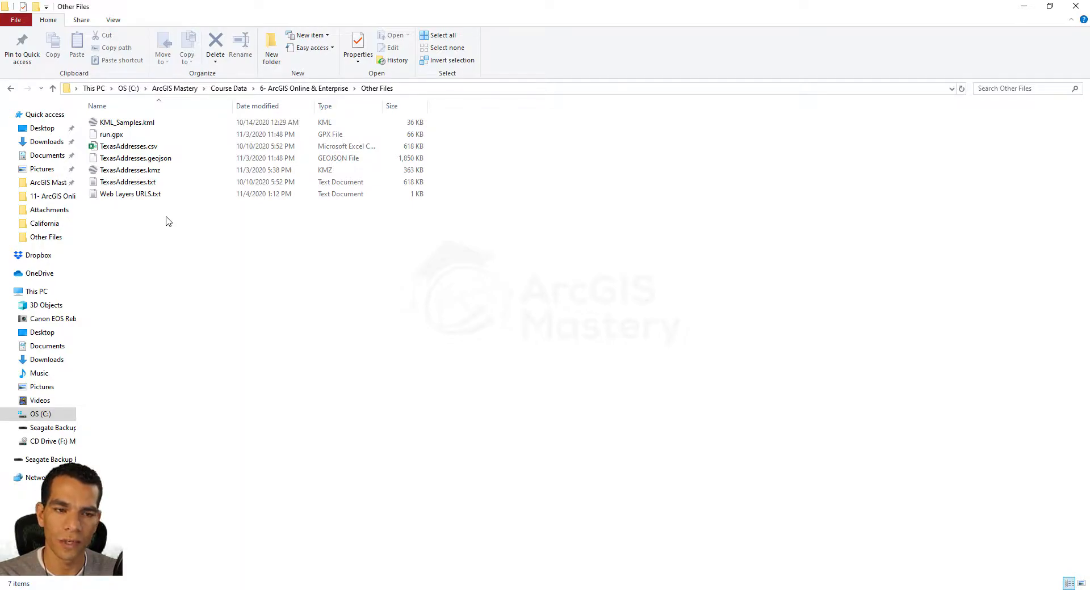
pyautogui.hotkey('alt', 'Up')
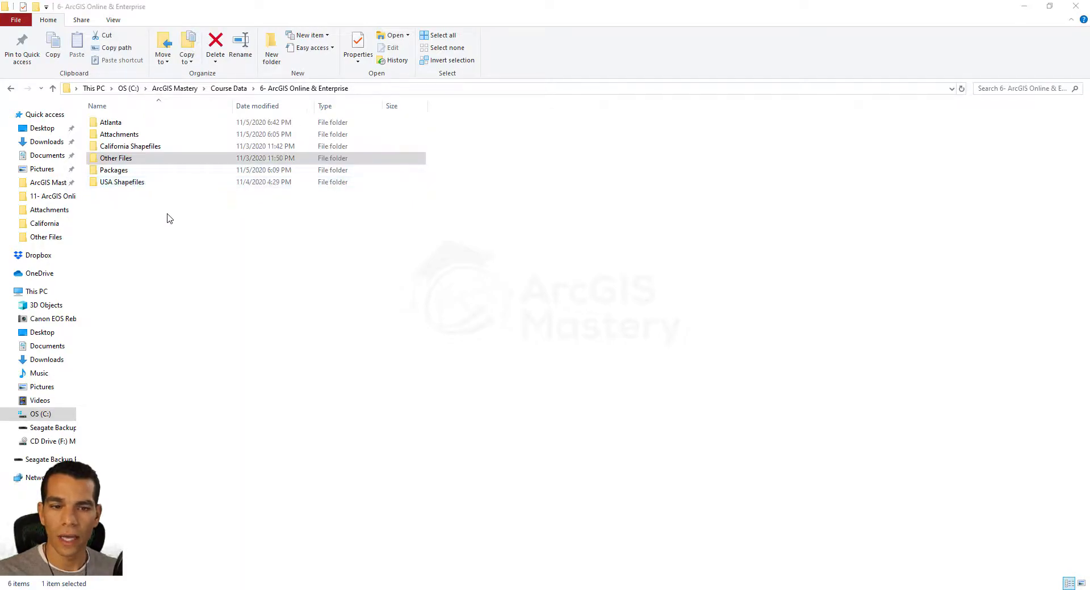
pyautogui.doubleClick(123, 172)
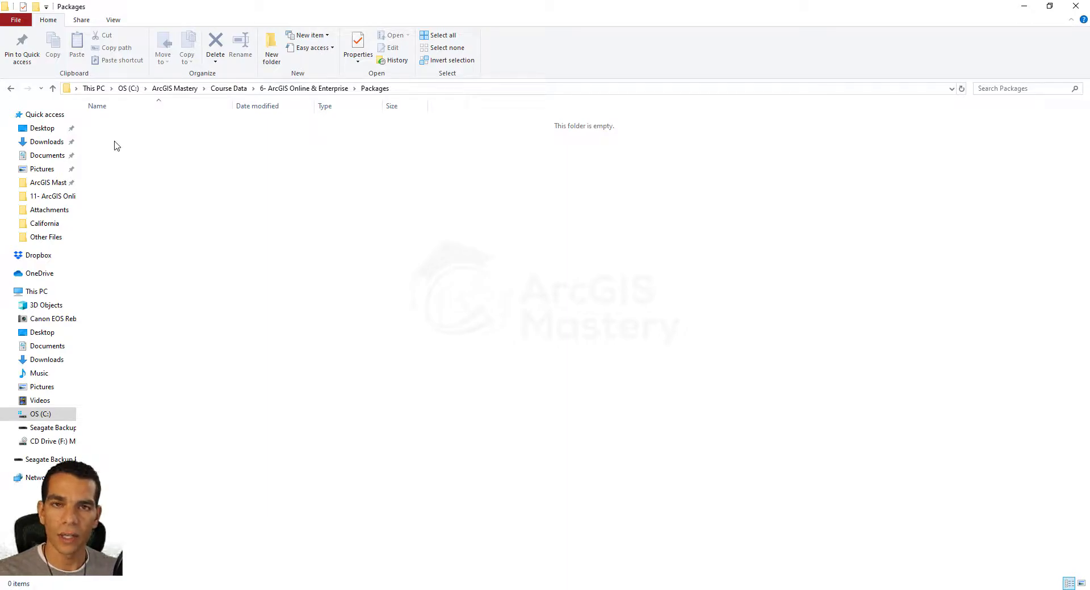
# - Switch to the Atlanta project in ArcGIS Pro and start sharing the map as a package saved to file
pyautogui.click(565, 589)
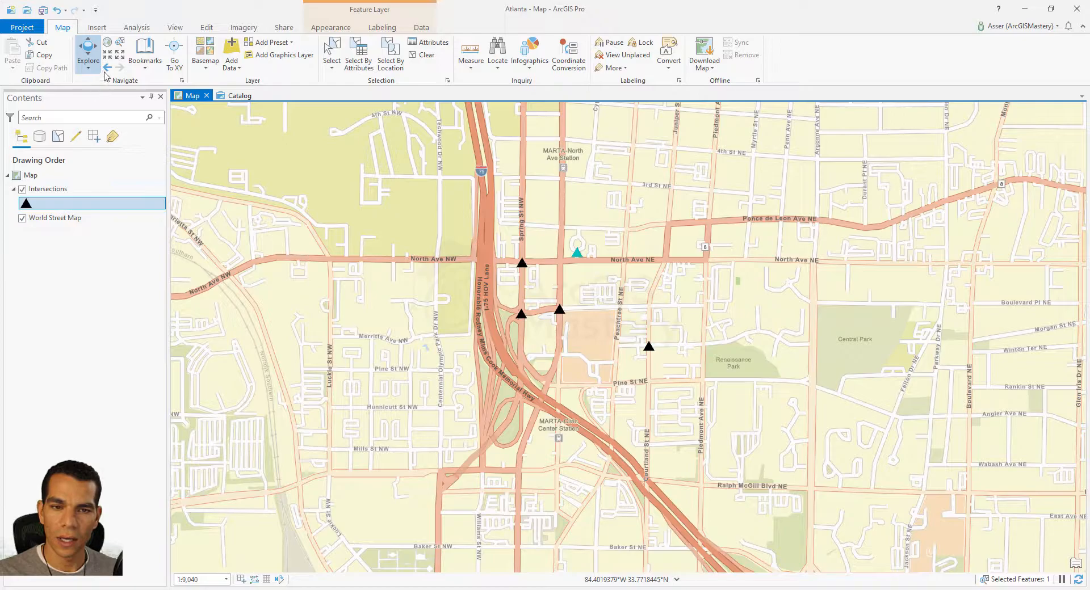
pyautogui.click(287, 31)
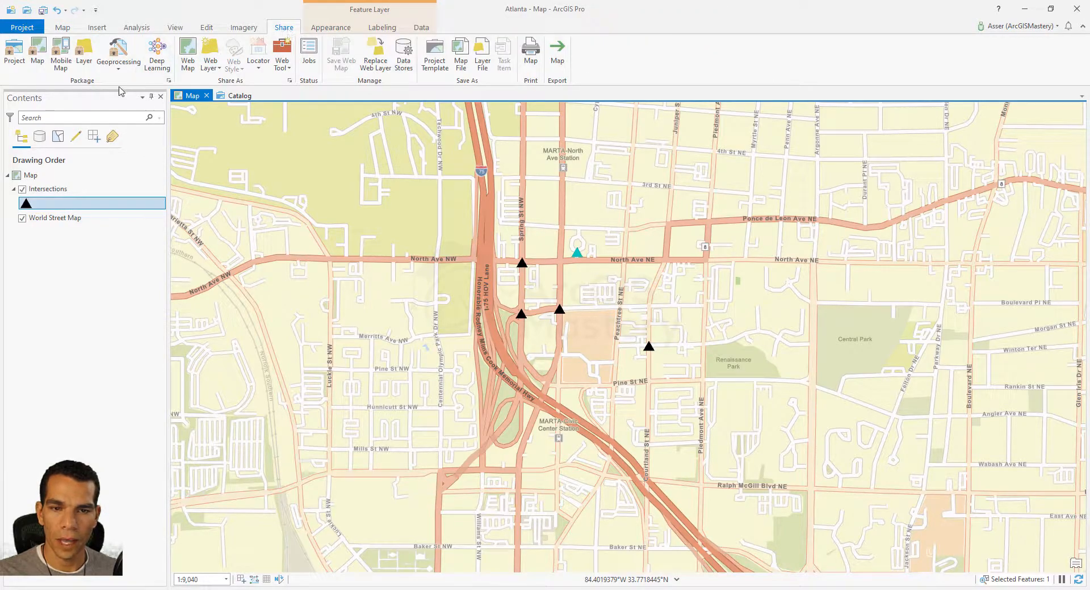
pyautogui.click(38, 54)
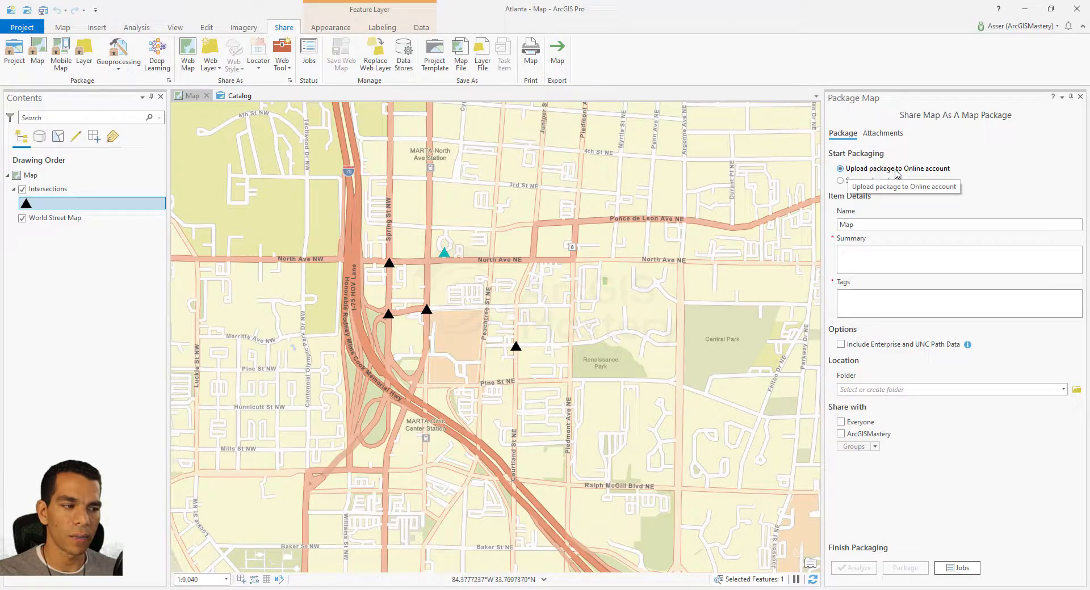
pyautogui.click(841, 181)
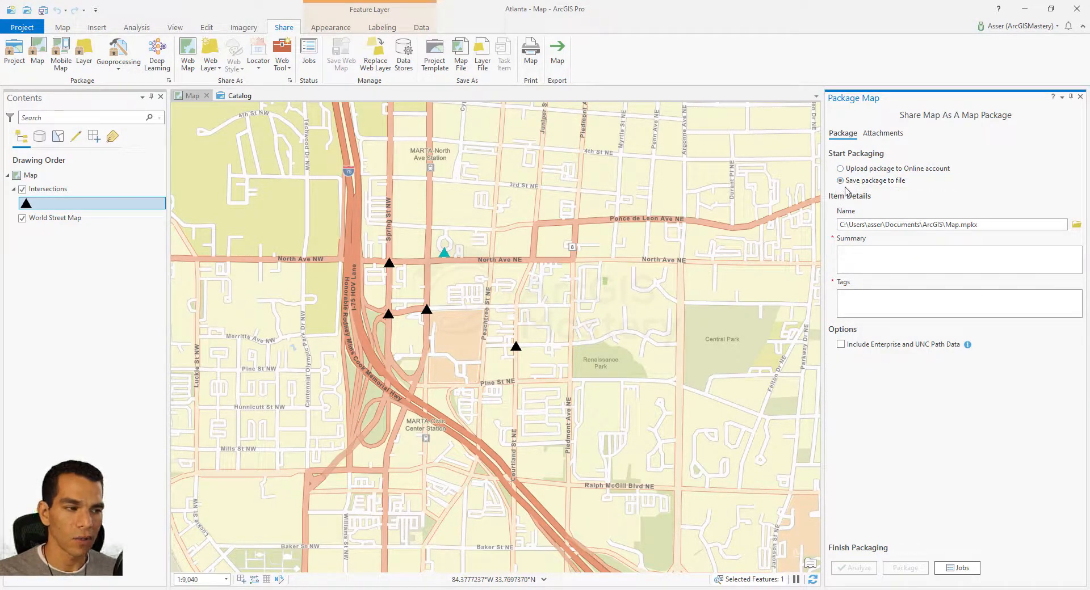
# - Set the map package's output to a file named Atlanta in the Packages folder
pyautogui.click(1077, 225)
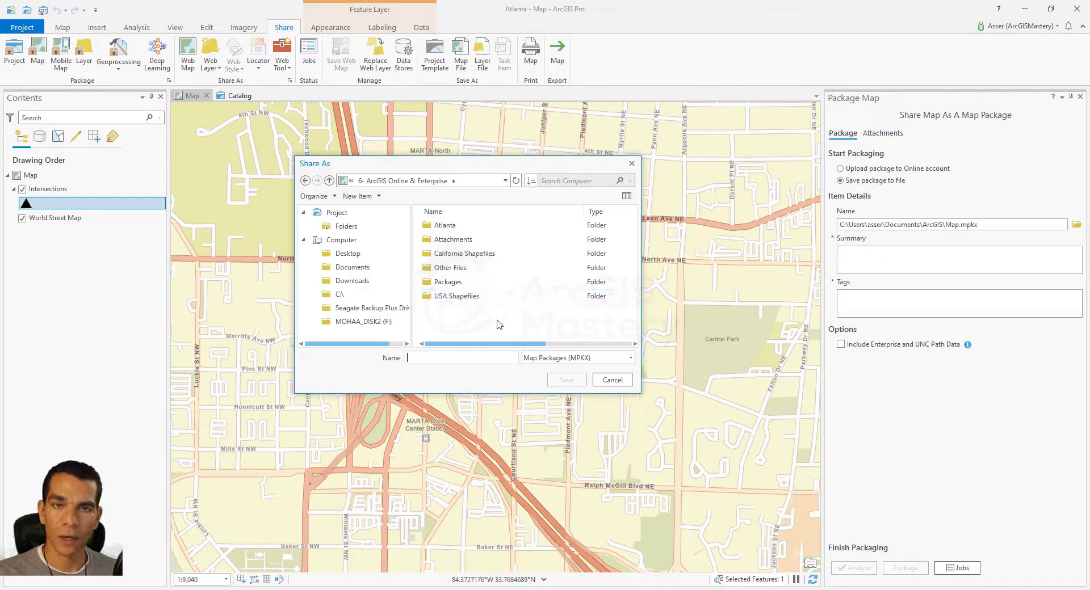
pyautogui.click(448, 284)
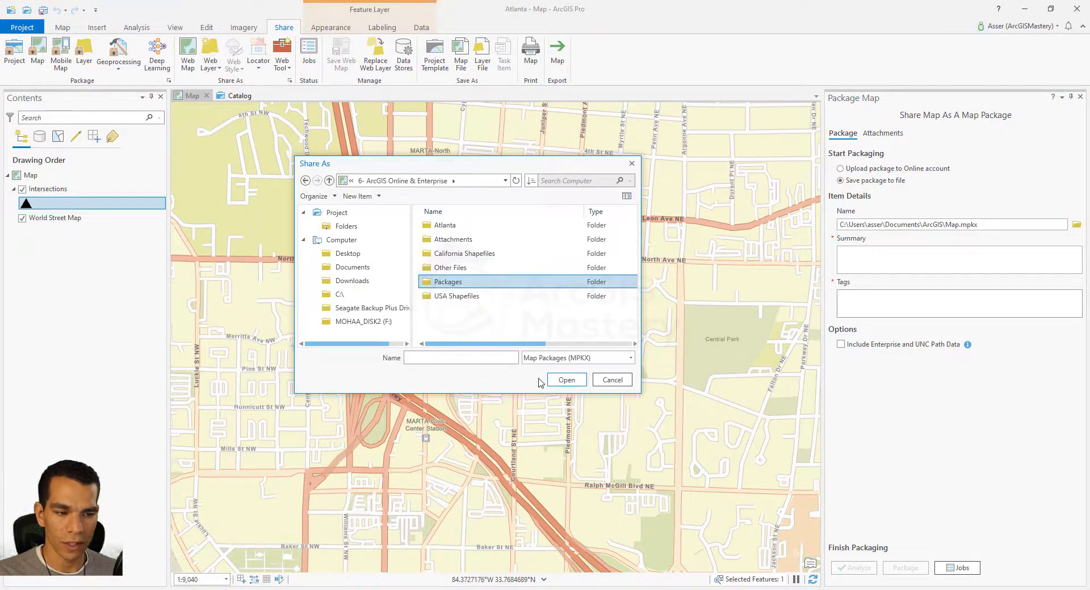
pyautogui.click(565, 380)
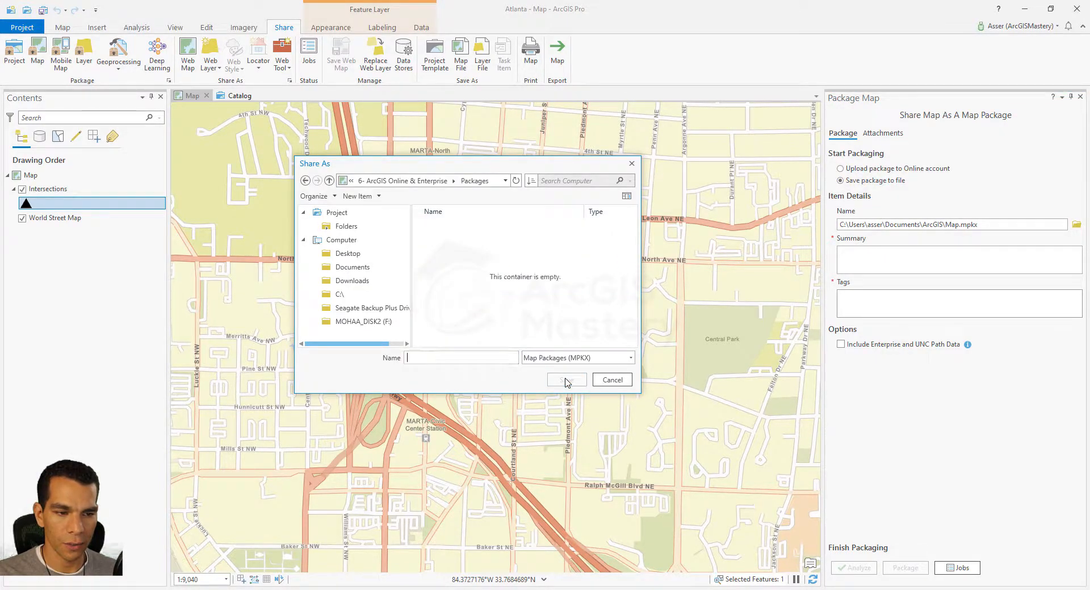
pyautogui.click(461, 359)
pyautogui.write('Atlanta')
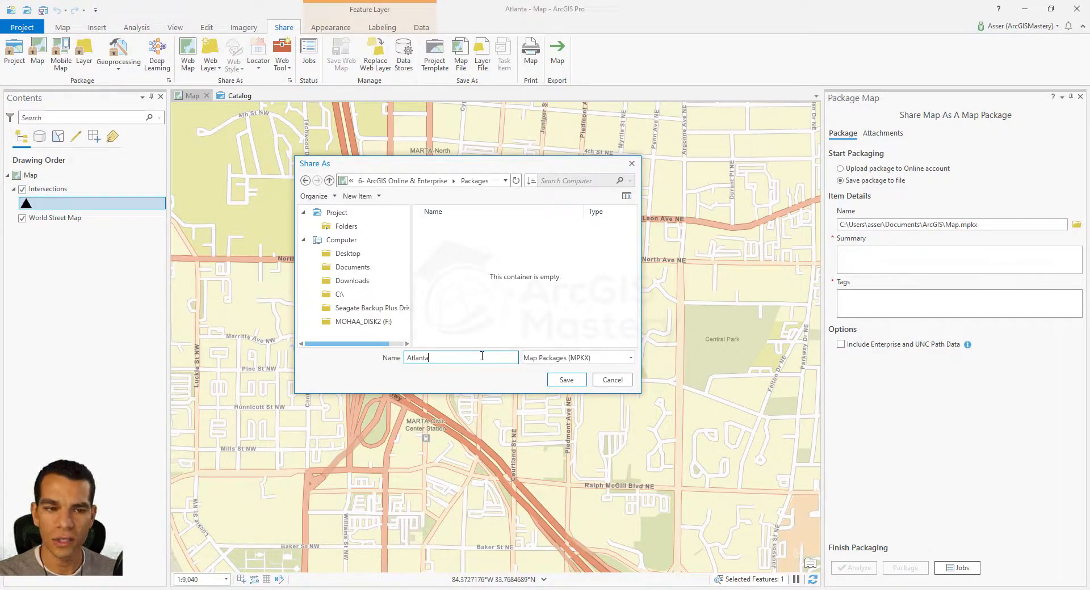
pyautogui.click(566, 380)
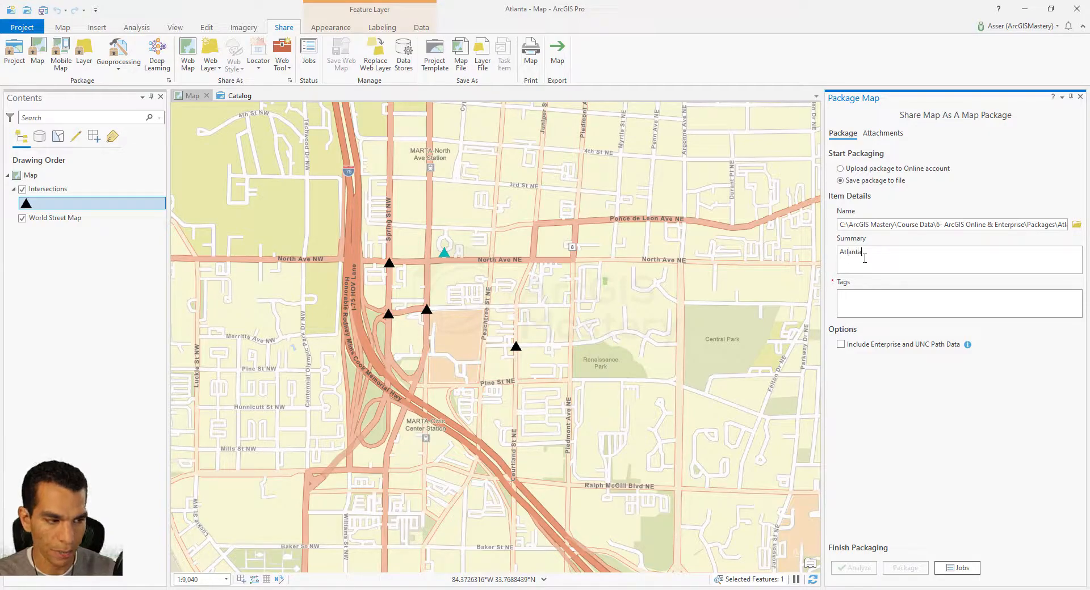
# - Create the map package with Atlanta as its summary and tag, and check for the file in File Explorer
pyautogui.doubleClick(864, 259)
pyautogui.hotkey('ctrl', 'c')
pyautogui.press('Tab')
pyautogui.hotkey('ctrl', 'v')
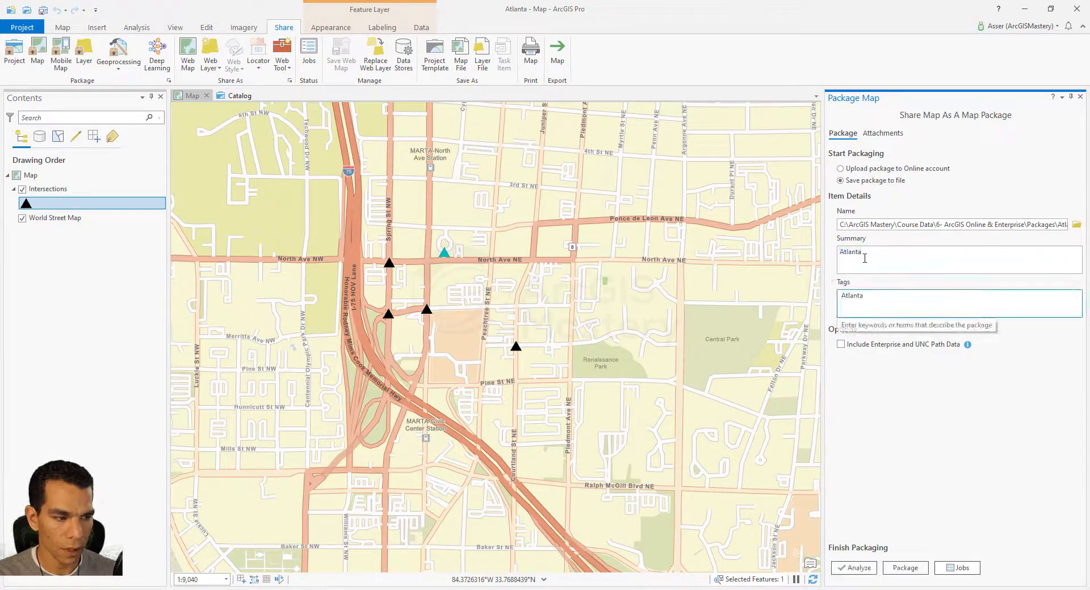
pyautogui.press('Return')
pyautogui.click(906, 567)
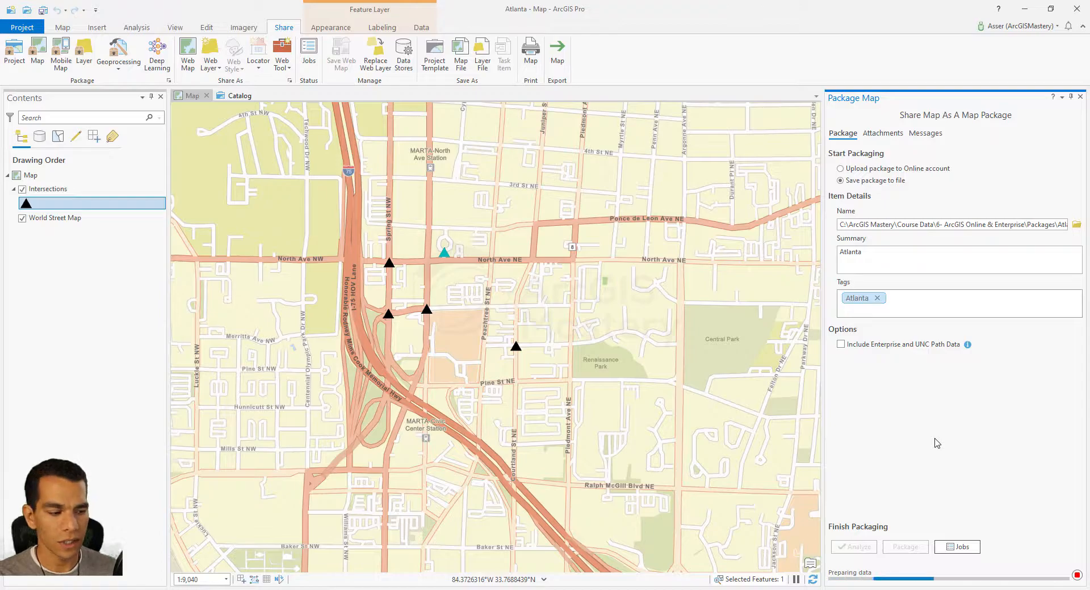
pyautogui.click(292, 589)
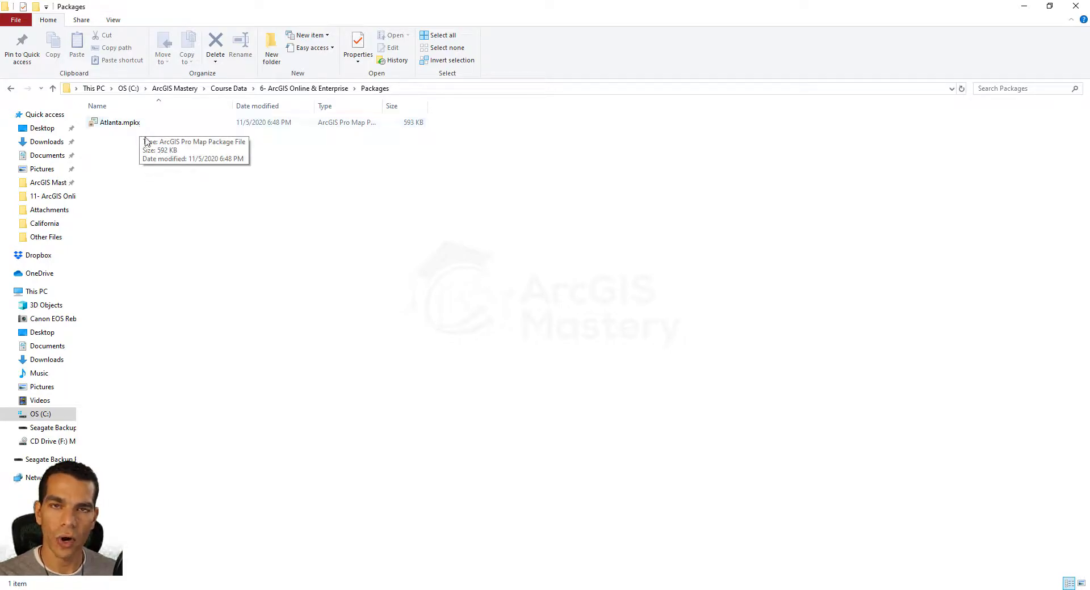
# - Return to ArcGIS Pro and start sharing the Intersections layer as a layer package saved to file
pyautogui.click(543, 589)
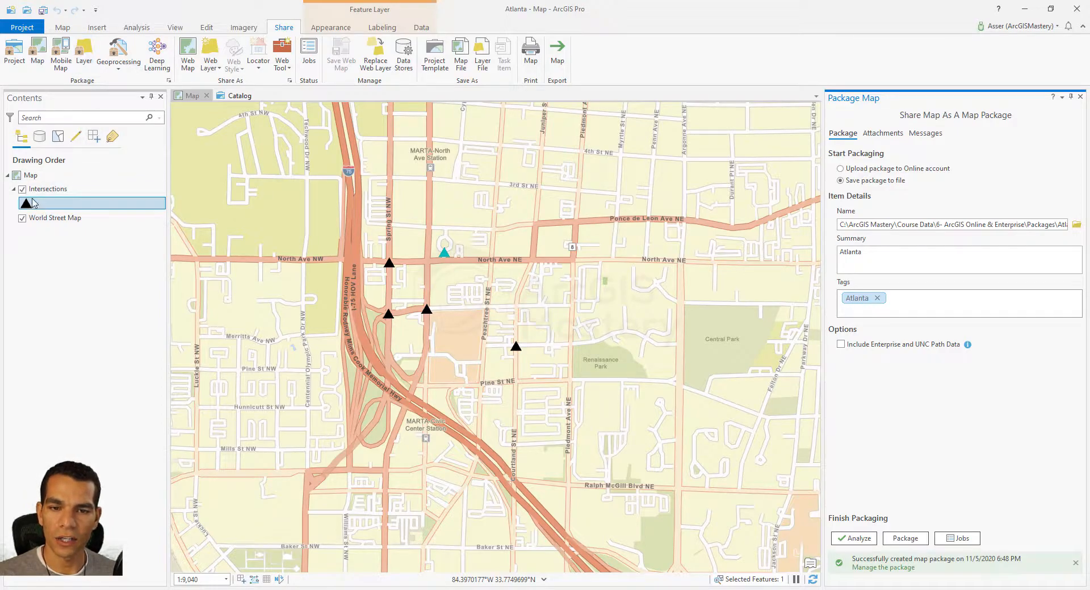
pyautogui.click(84, 56)
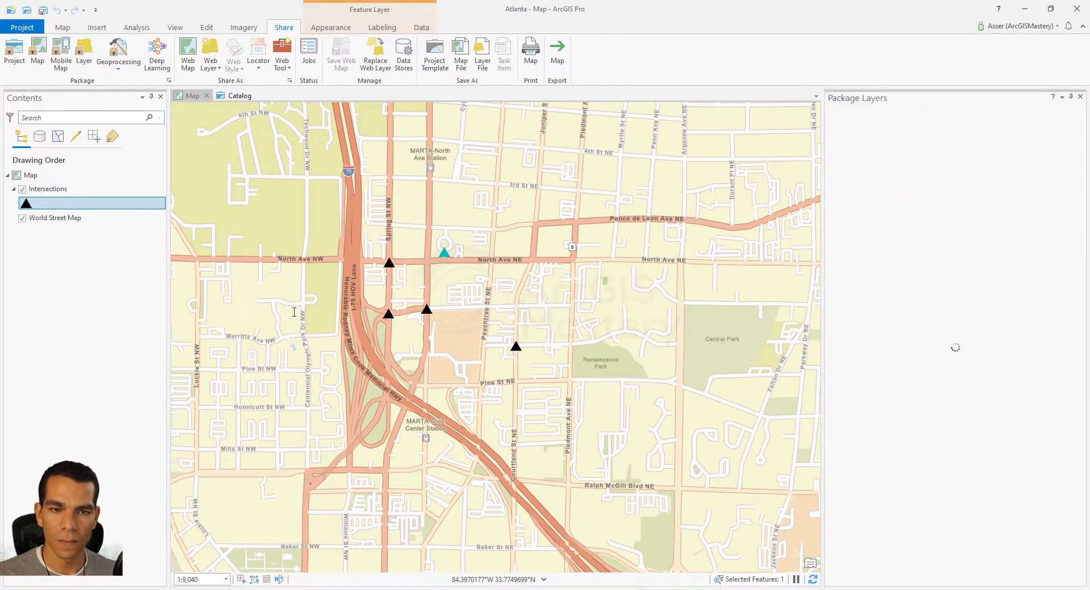
pyautogui.click(841, 181)
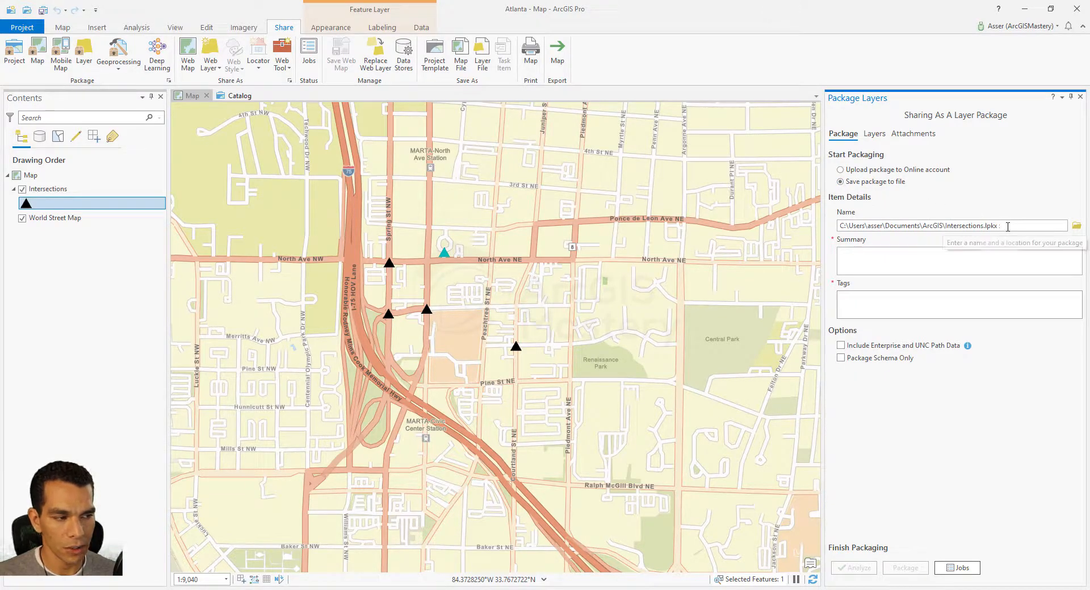
# - Reuse the layer package's name, Intersections, as its summary and tag
pyautogui.moveTo(999, 226); pyautogui.dragTo(985, 226)
pyautogui.doubleClick(983, 225)
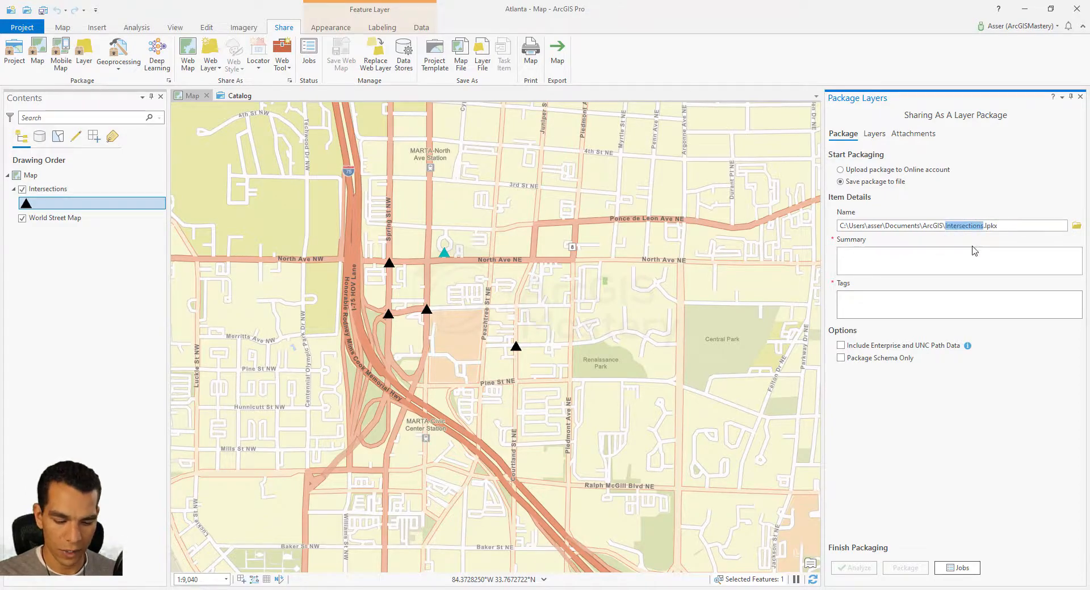
pyautogui.click(925, 263)
pyautogui.hotkey('ctrl', 'v')
pyautogui.click(918, 309)
pyautogui.hotkey('ctrl', 'v')
pyautogui.press('Return')
# - Set the layer package's output to a file named Intersections in the Packages folder
pyautogui.click(1075, 226)
pyautogui.doubleClick(452, 282)
pyautogui.click(466, 358)
pyautogui.hotkey('ctrl', 'v')
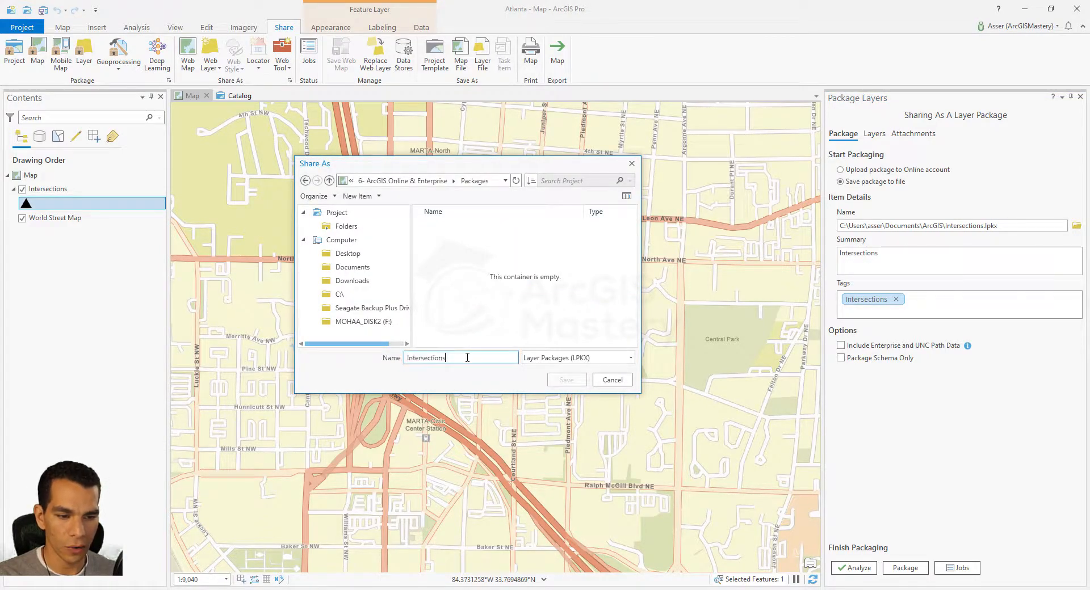
pyautogui.click(567, 381)
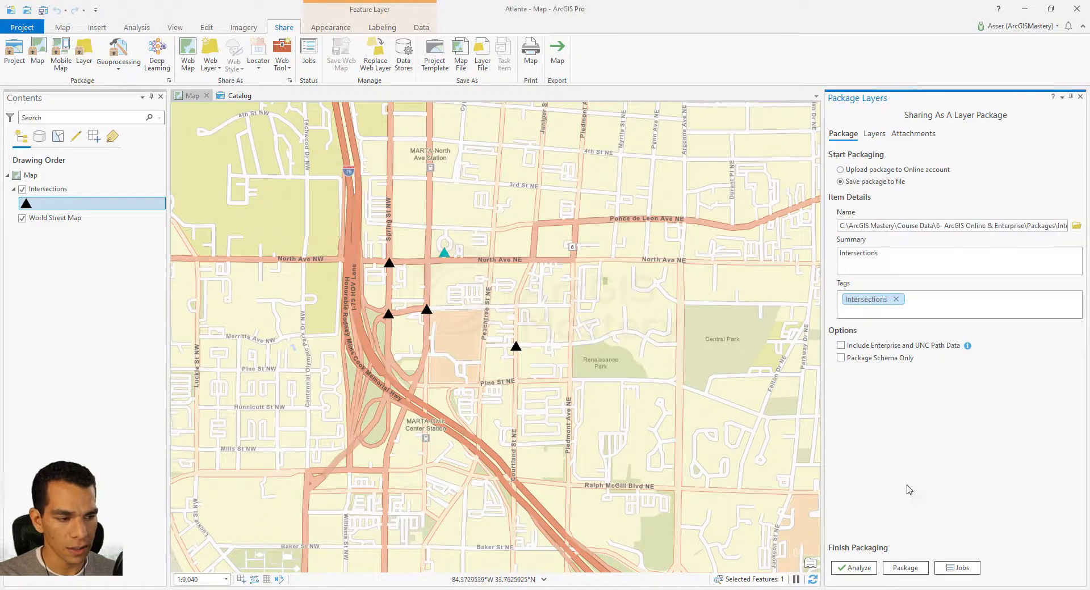
# - Create the Intersections layer package, and switch to the ArcGIS Online content page in the browser
pyautogui.click(908, 568)
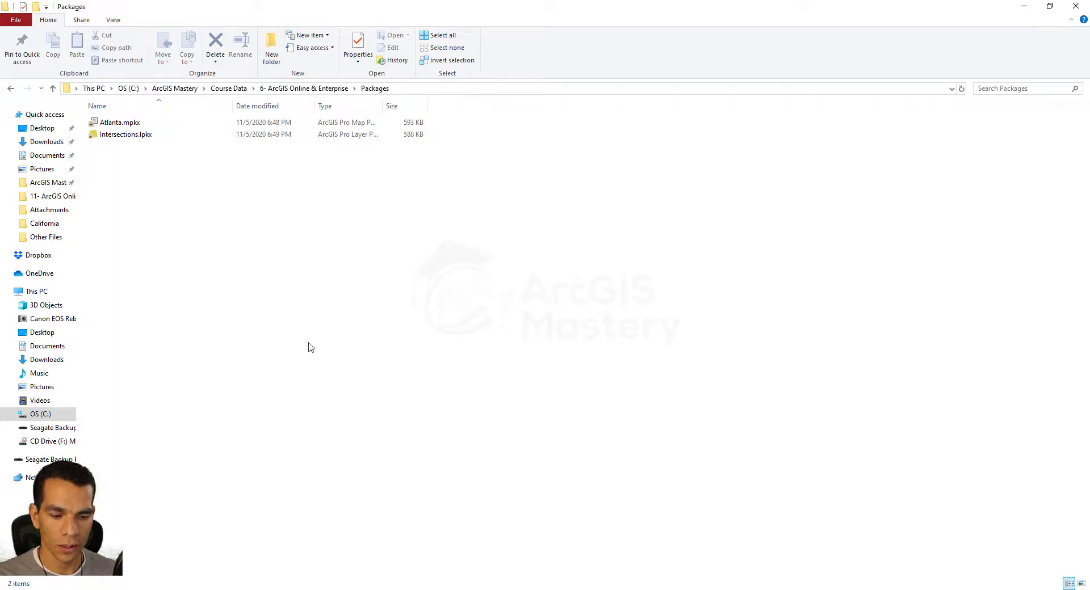
pyautogui.hotkey('alt', 'Tab')
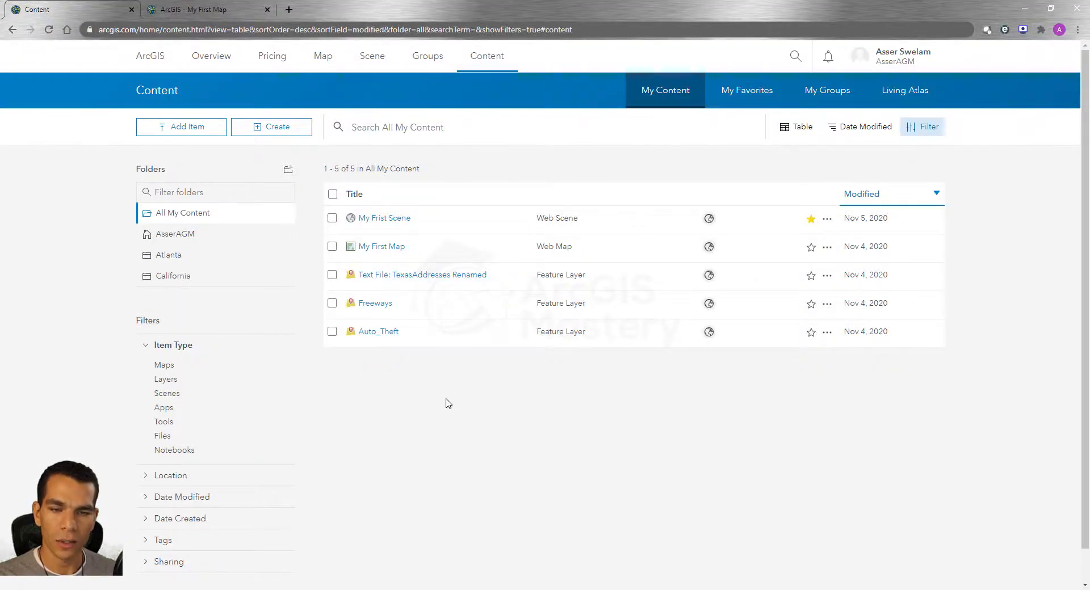
# - Open the California folder and start adding an item to it from the computer
pyautogui.click(176, 281)
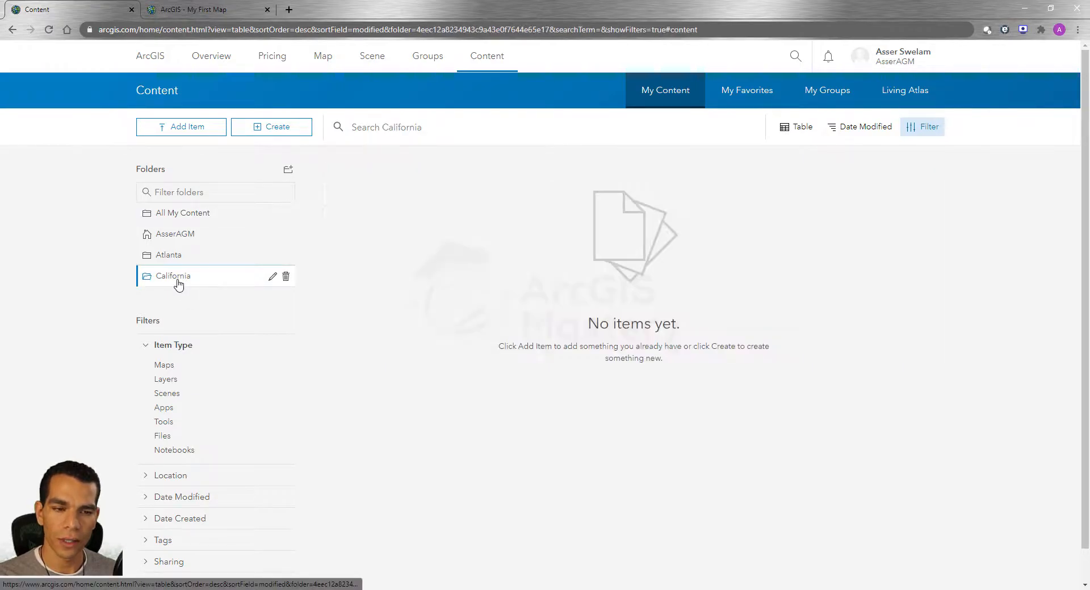
pyautogui.click(187, 131)
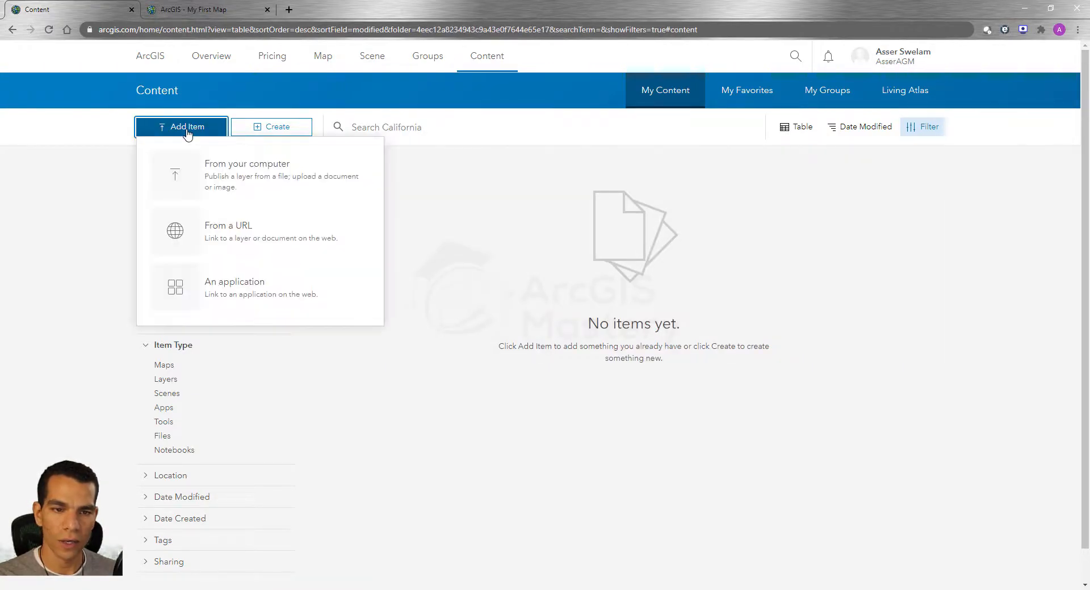
pyautogui.click(245, 186)
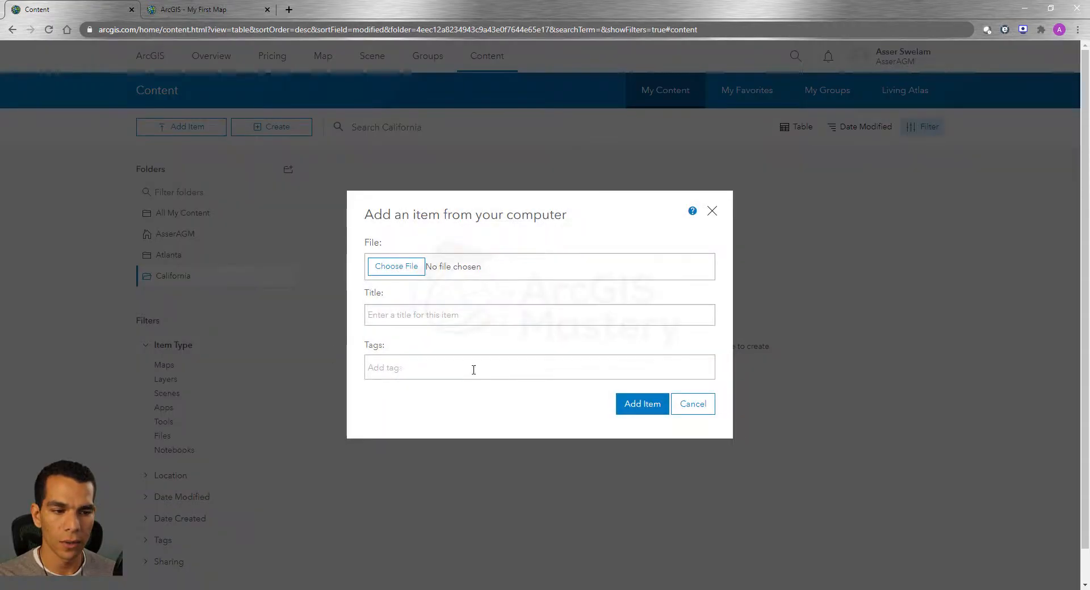
# - Choose cities_dtl.zip from the California Shapefiles folder in 6- ArcGIS Online & Enterprise as the file to upload
pyautogui.click(398, 271)
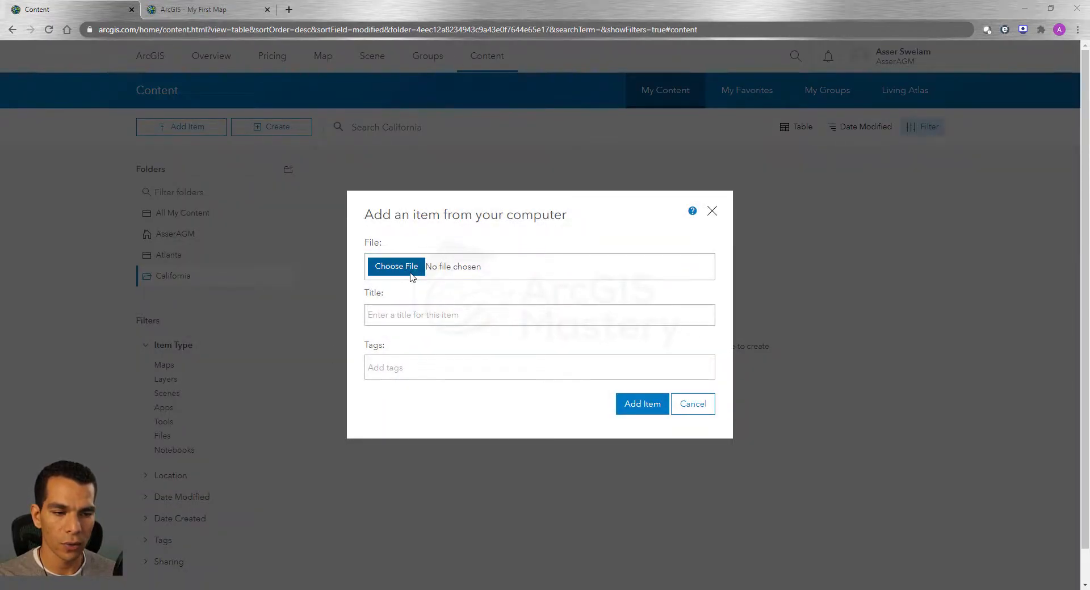
pyautogui.click(769, 144)
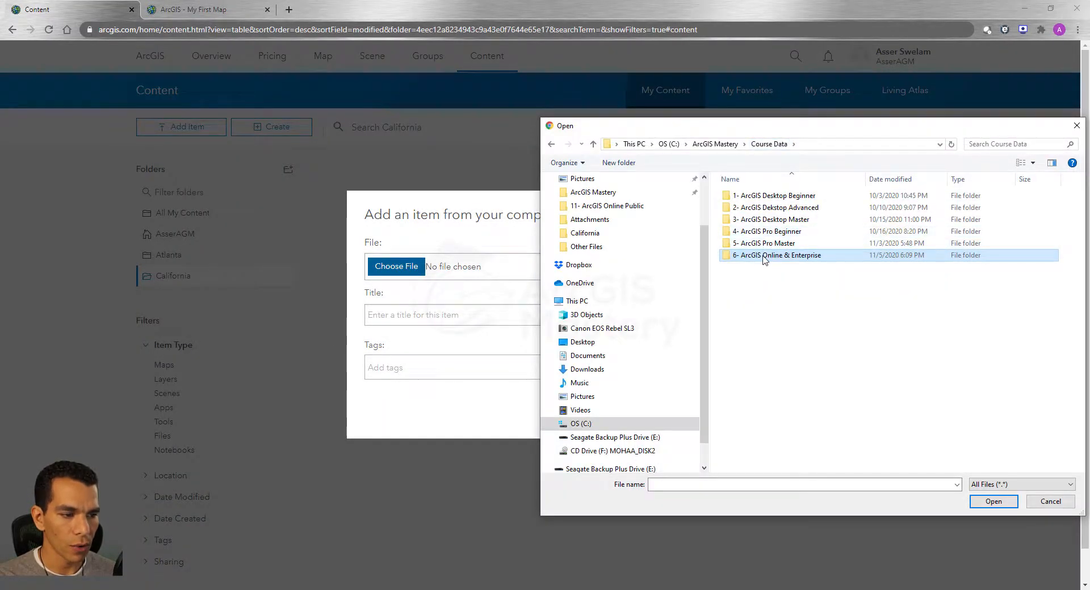
pyautogui.doubleClick(765, 257)
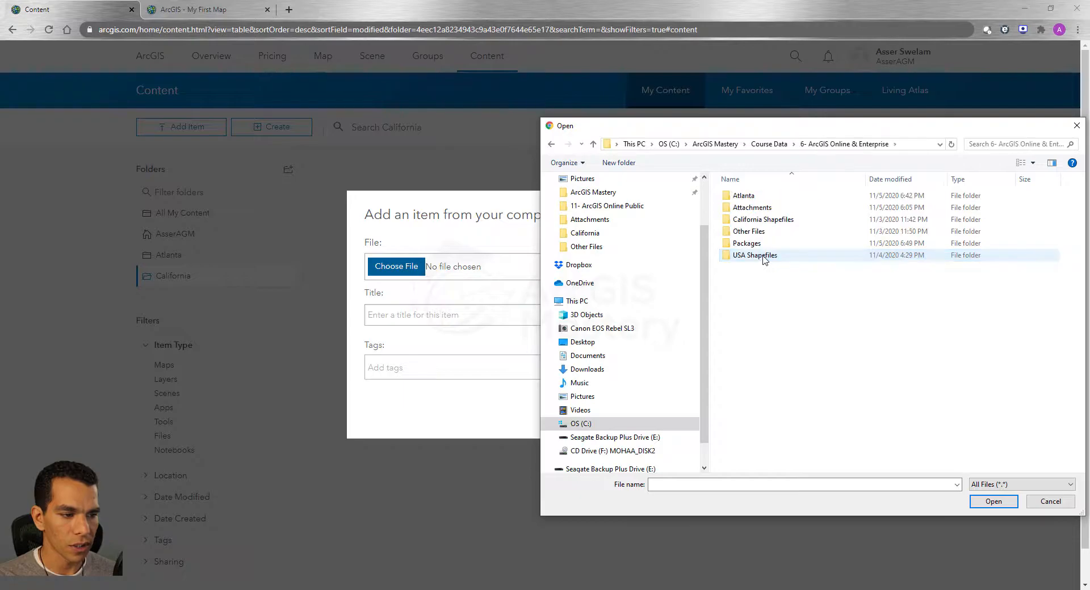
pyautogui.doubleClick(754, 221)
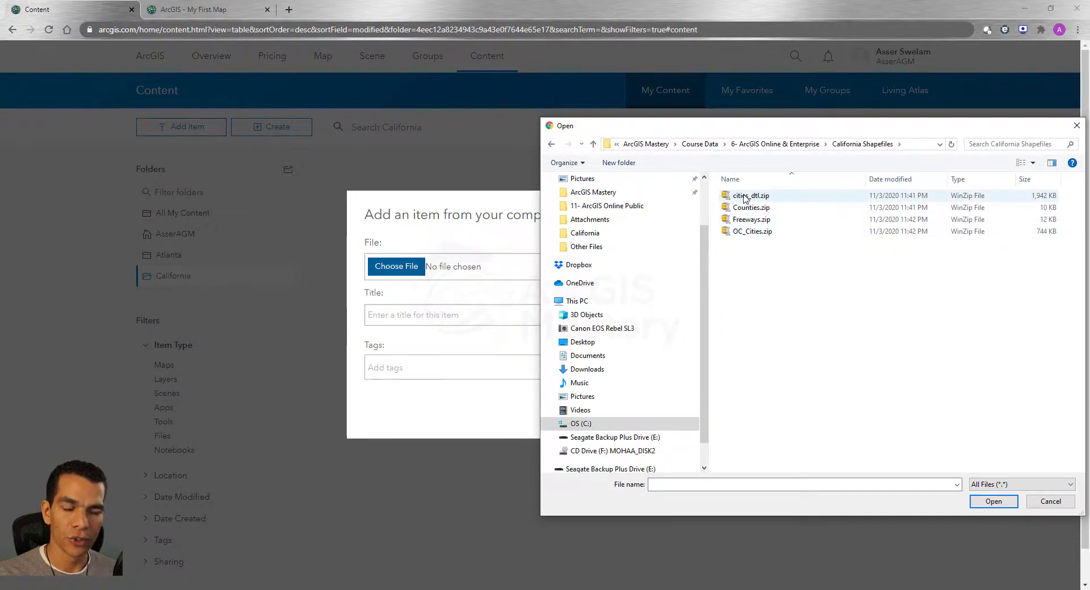
pyautogui.click(749, 197)
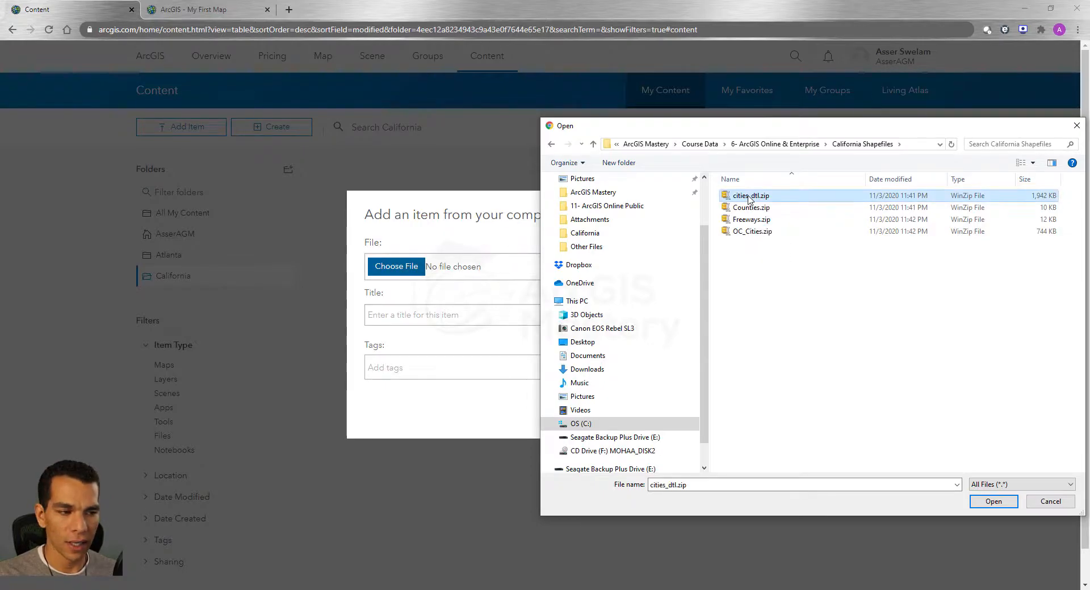
pyautogui.click(993, 501)
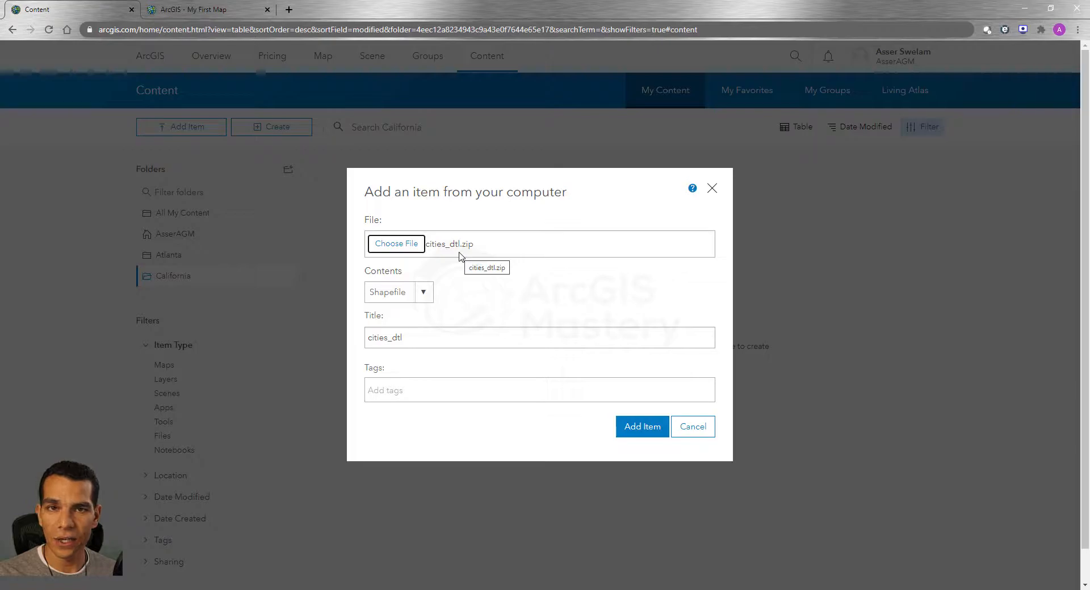
# - Add the uploaded file as a Shapefile item titled Cities with the tag California
pyautogui.click(429, 297)
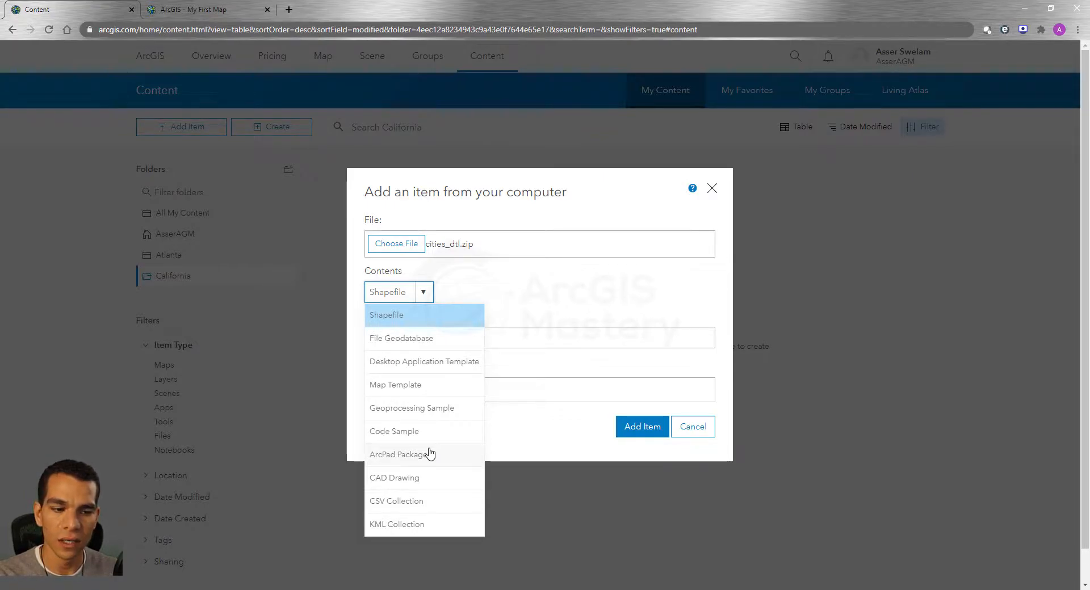
pyautogui.click(417, 317)
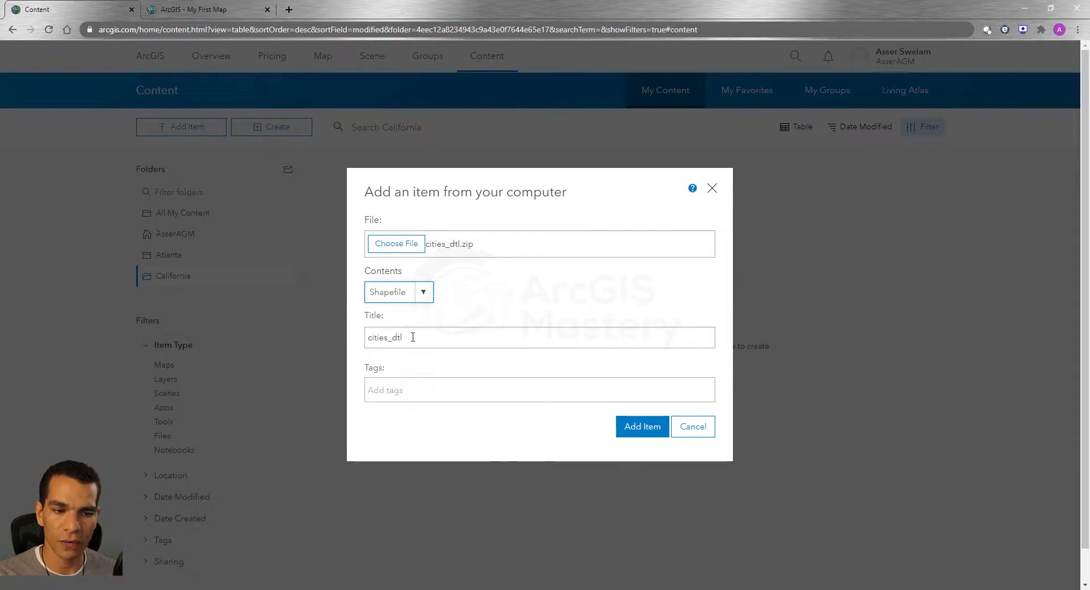
pyautogui.moveTo(411, 337); pyautogui.dragTo(348, 338)
pyautogui.write('Cities')
pyautogui.press('Tab')
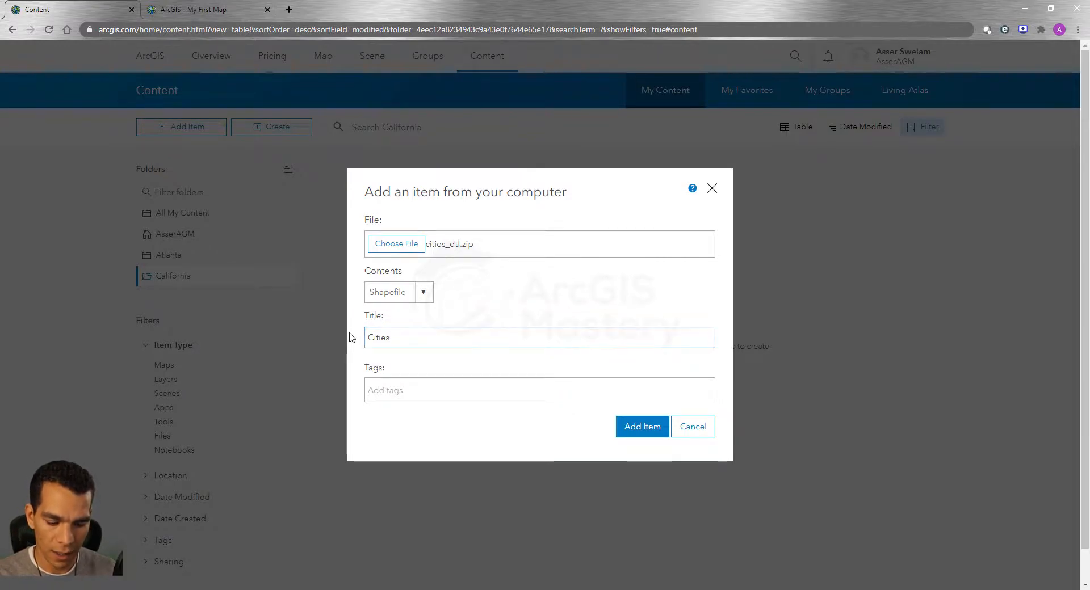
pyautogui.write('California')
pyautogui.press('Return')
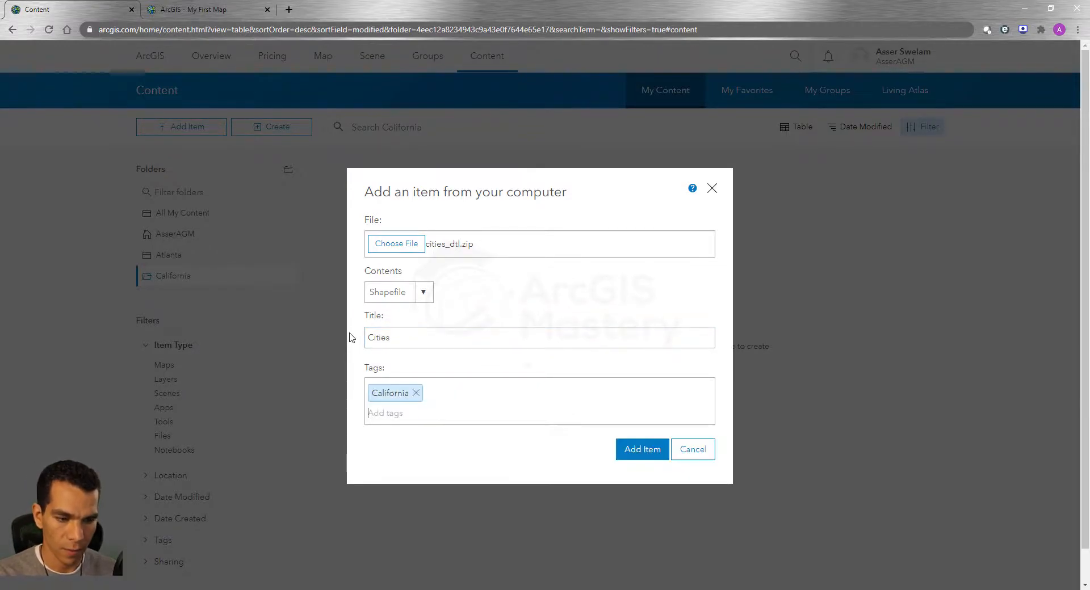
pyautogui.click(645, 457)
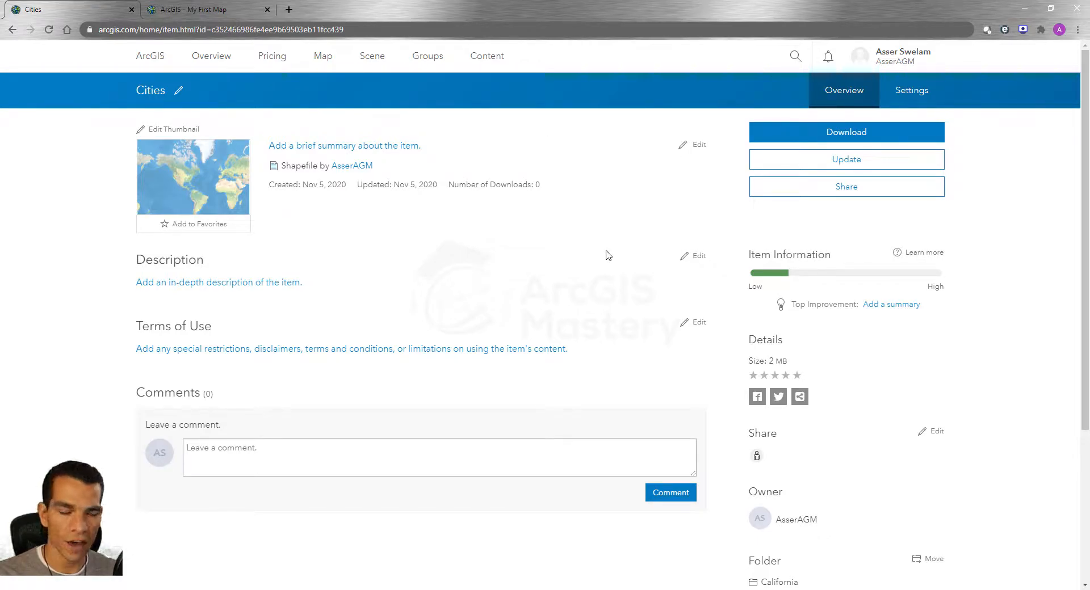
# - Return to the California folder's content list and open the map viewer in a new browser tab
pyautogui.click(489, 57)
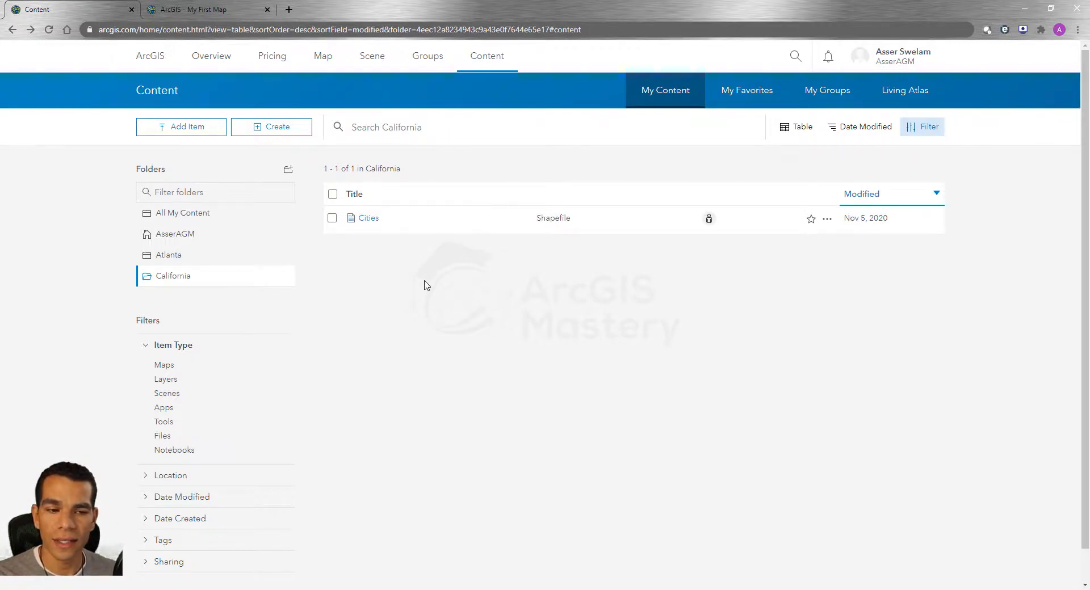
pyautogui.rightClick(328, 60)
pyautogui.click(352, 67)
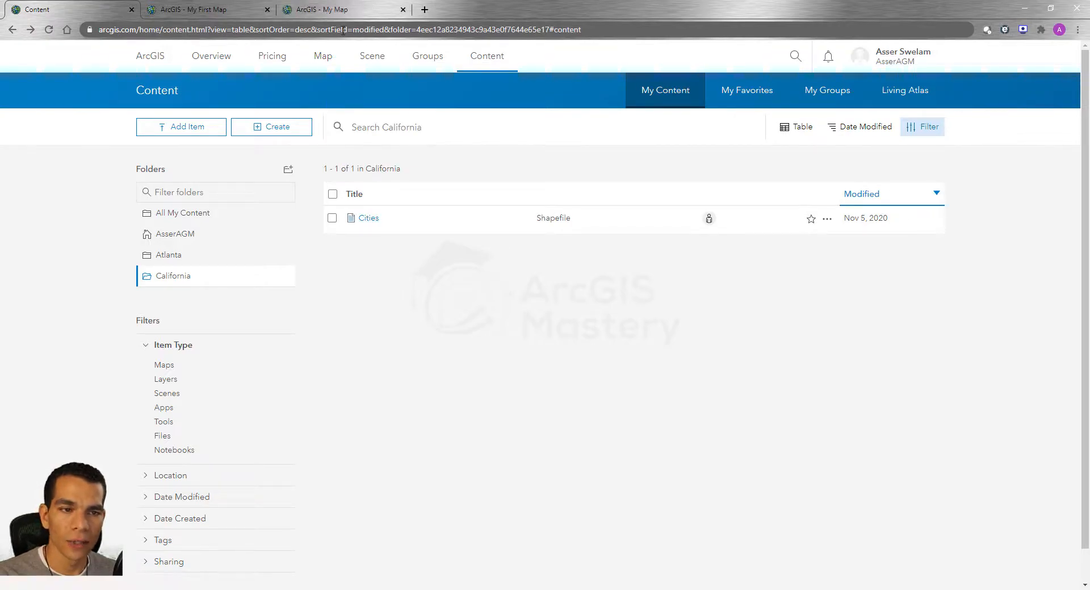
pyautogui.click(333, 12)
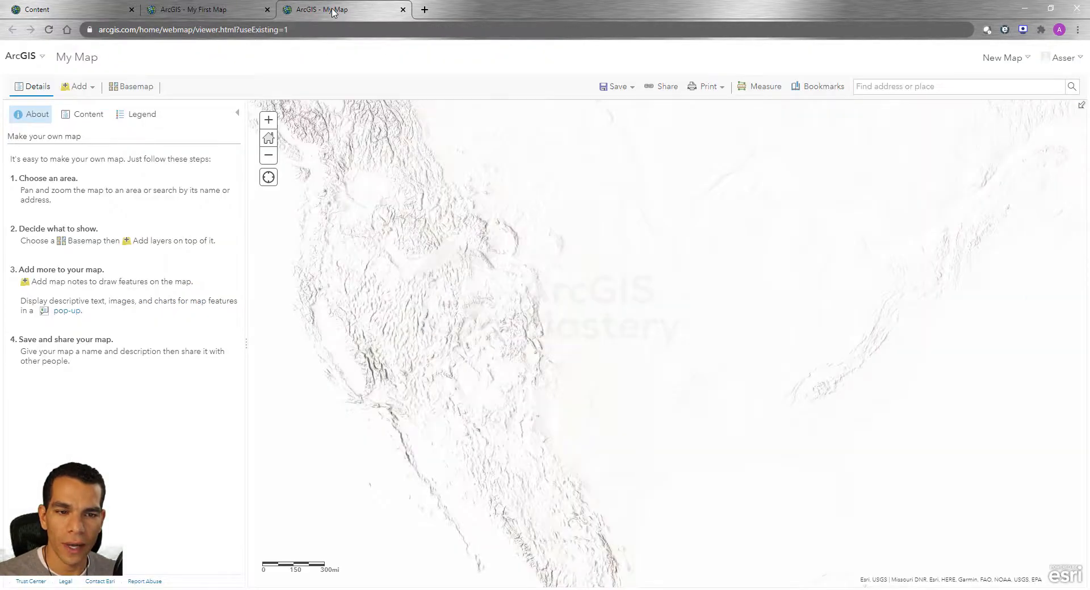
# - Search My Content for layers available to the map and compare them with the California folder's items
pyautogui.click(79, 87)
pyautogui.click(102, 108)
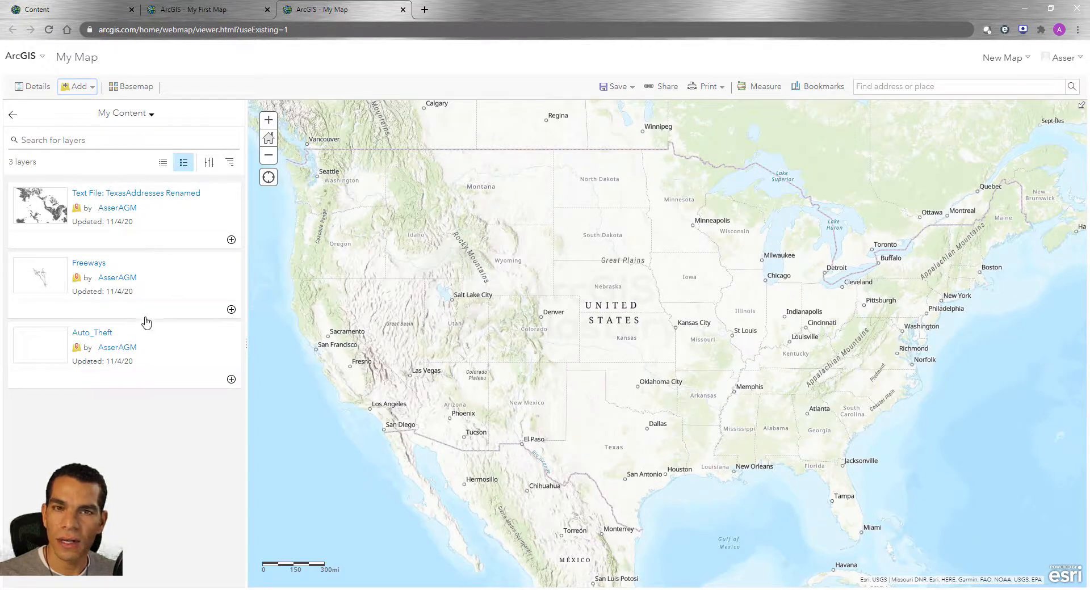
pyautogui.click(55, 10)
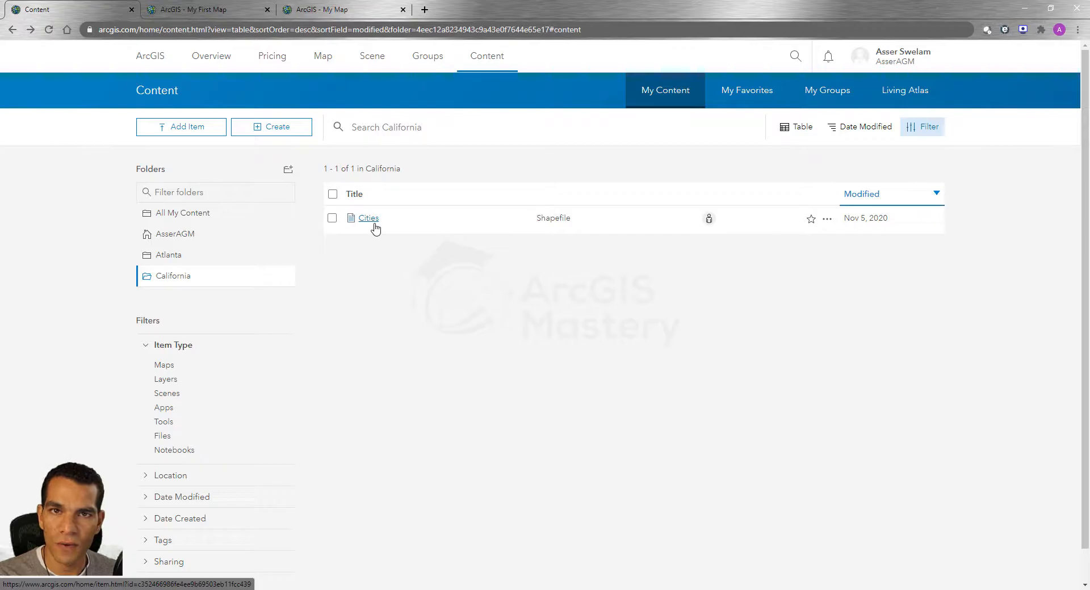
pyautogui.click(330, 9)
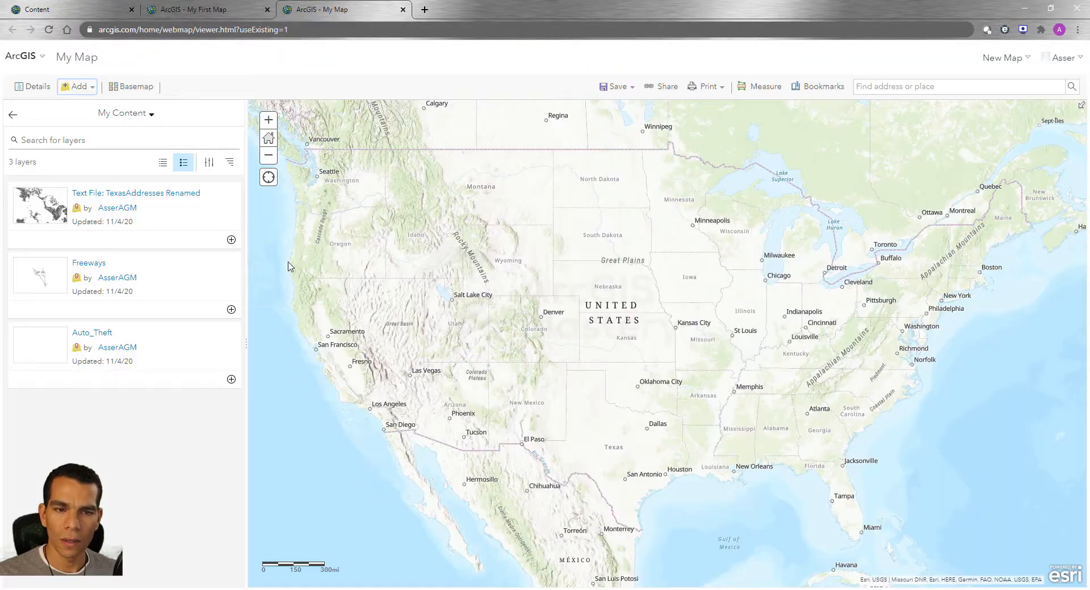
# - Import OC_Cities.zip into the map as a layer from file, with features generalized for web display
pyautogui.click(81, 94)
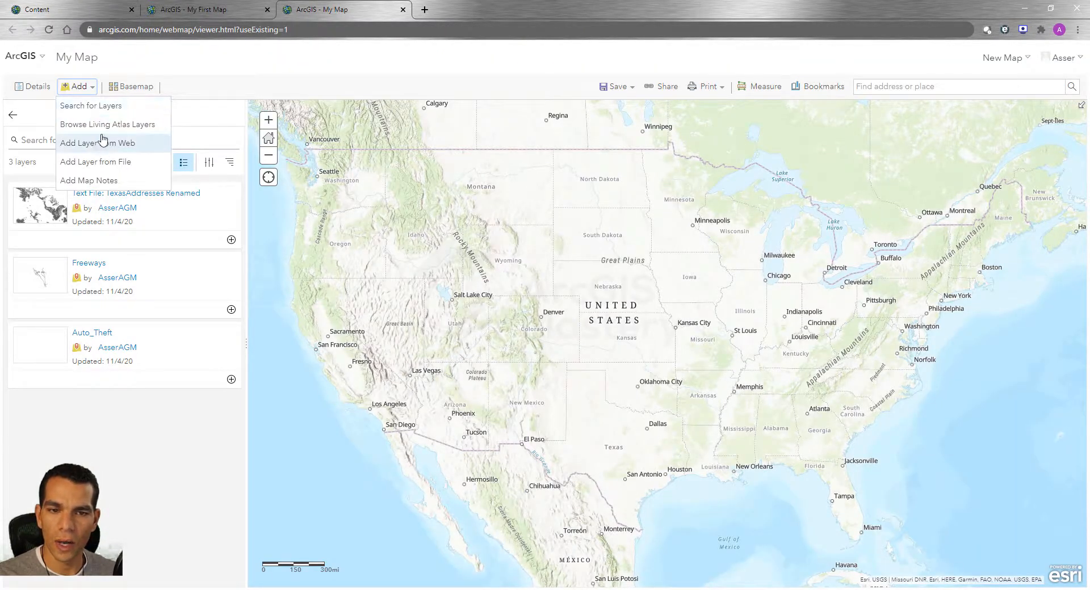
pyautogui.click(111, 163)
pyautogui.click(446, 356)
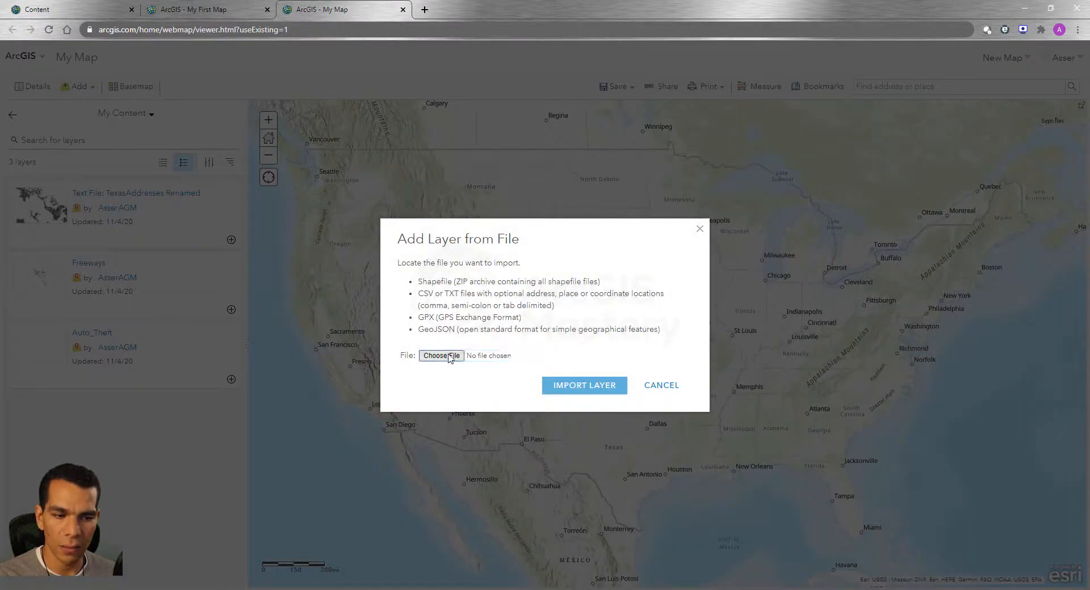
pyautogui.click(747, 303)
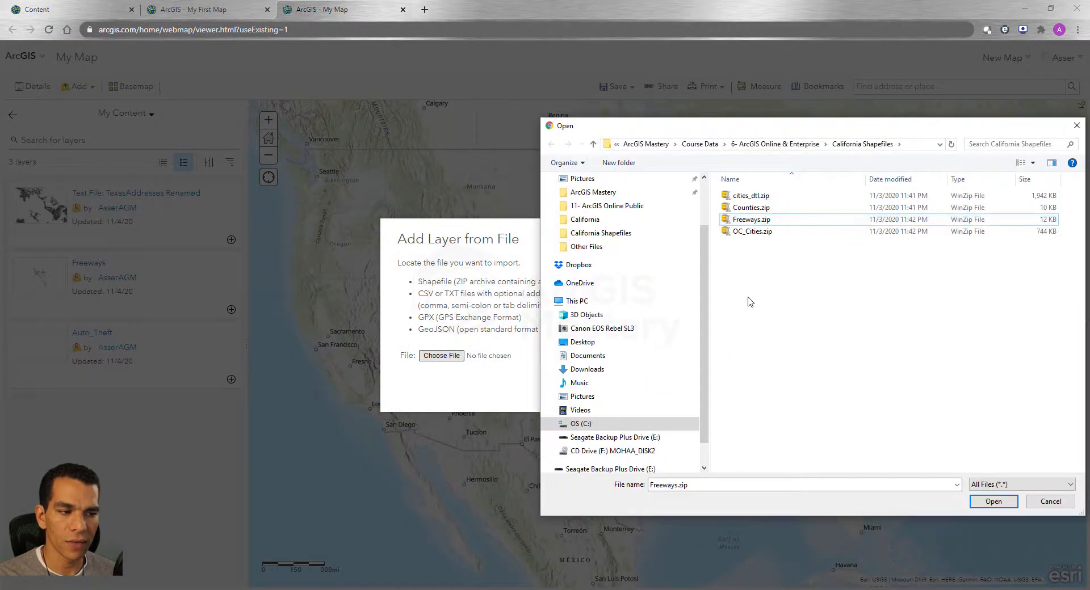
pyautogui.click(752, 234)
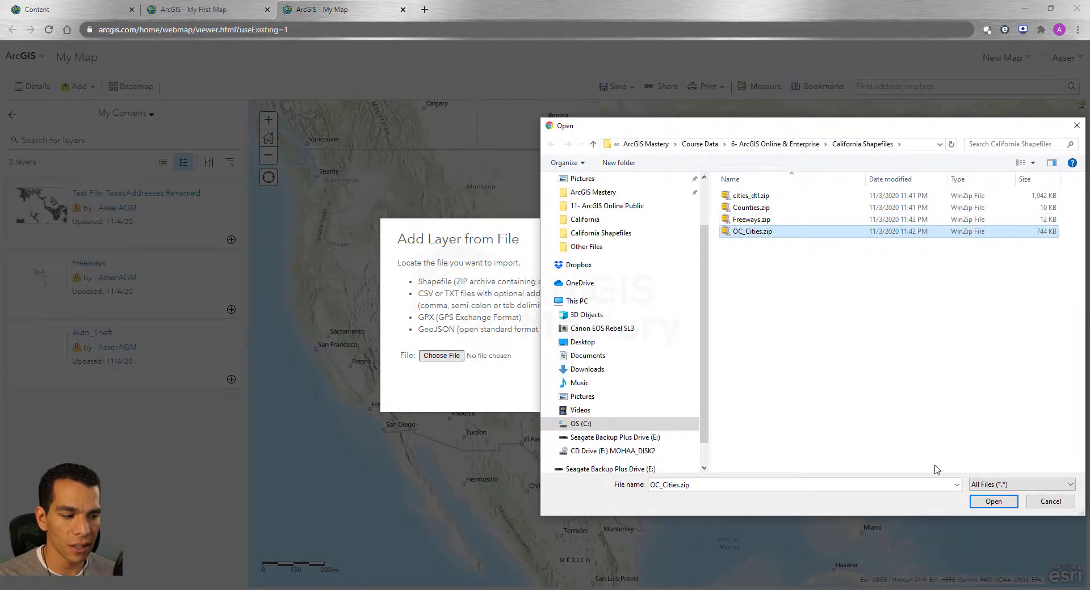
pyautogui.click(993, 503)
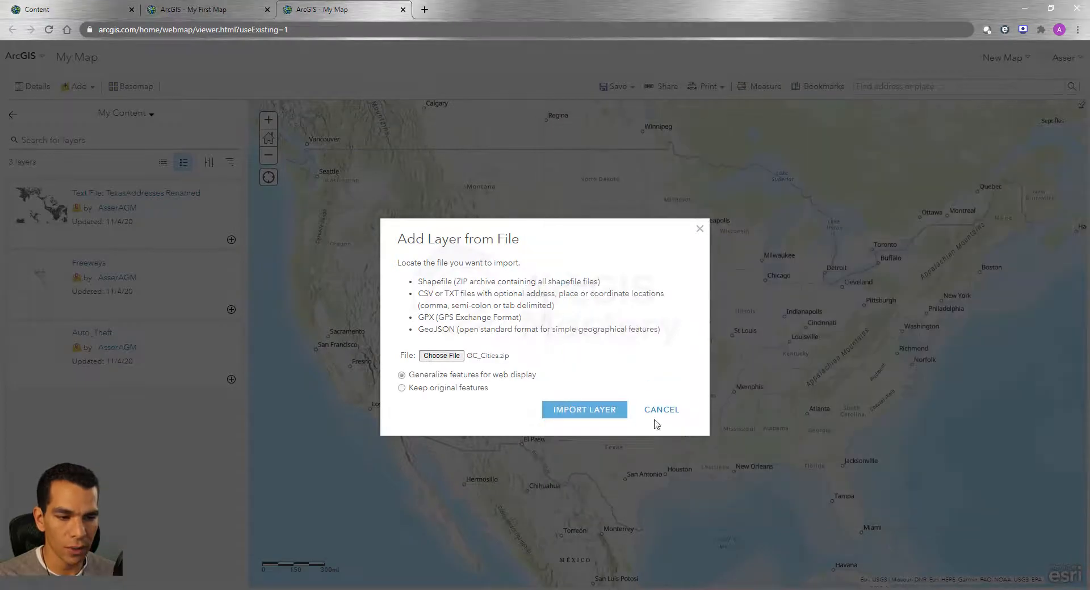
pyautogui.click(577, 413)
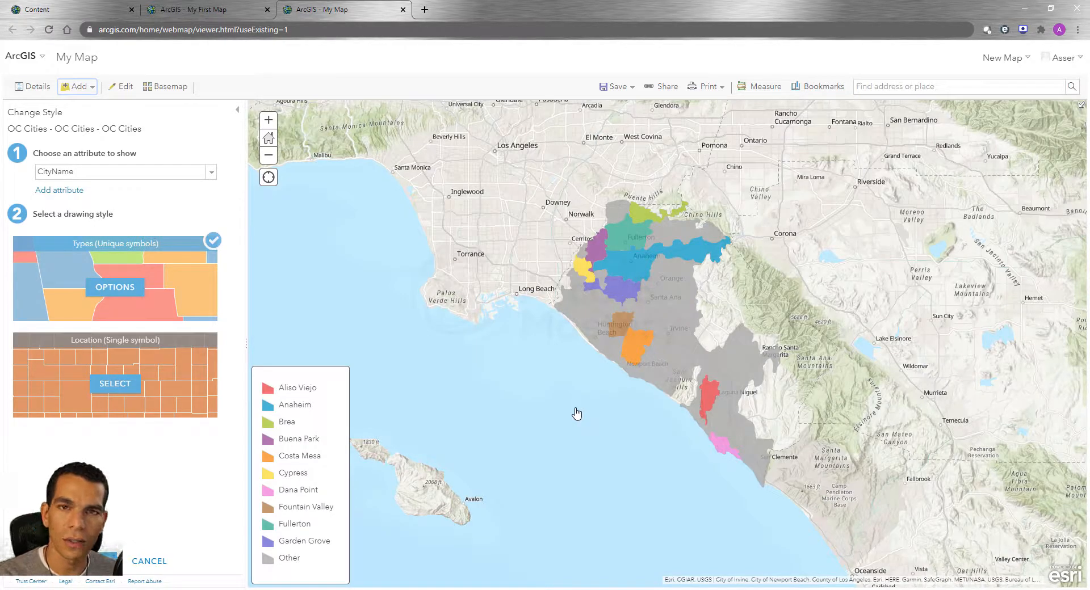
# - Leave the style options, list the map's contents and start saving the OC Cities layer as an item
pyautogui.click(33, 86)
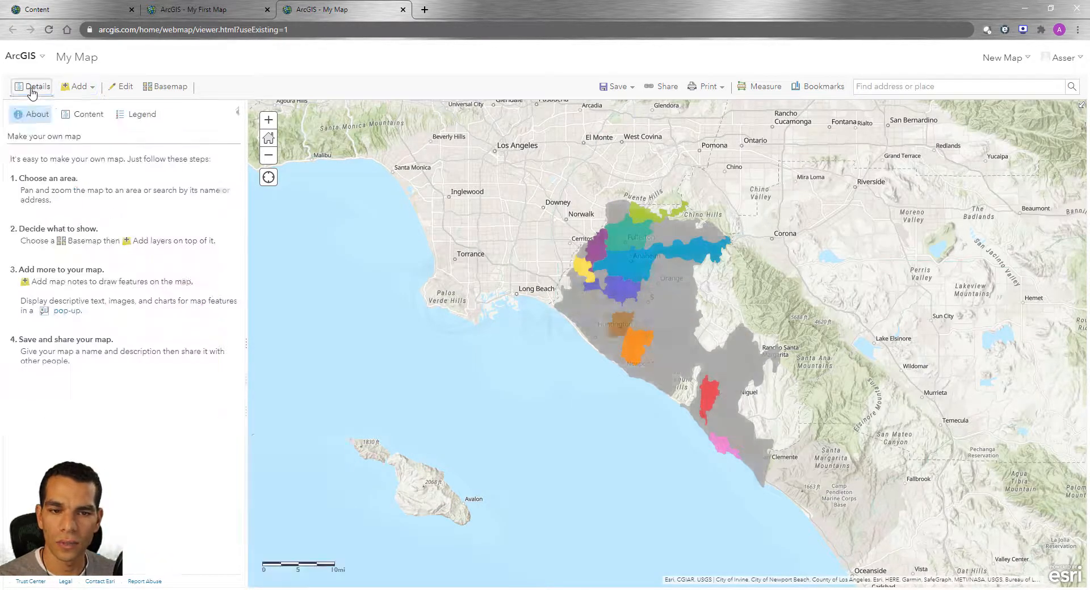
pyautogui.click(82, 115)
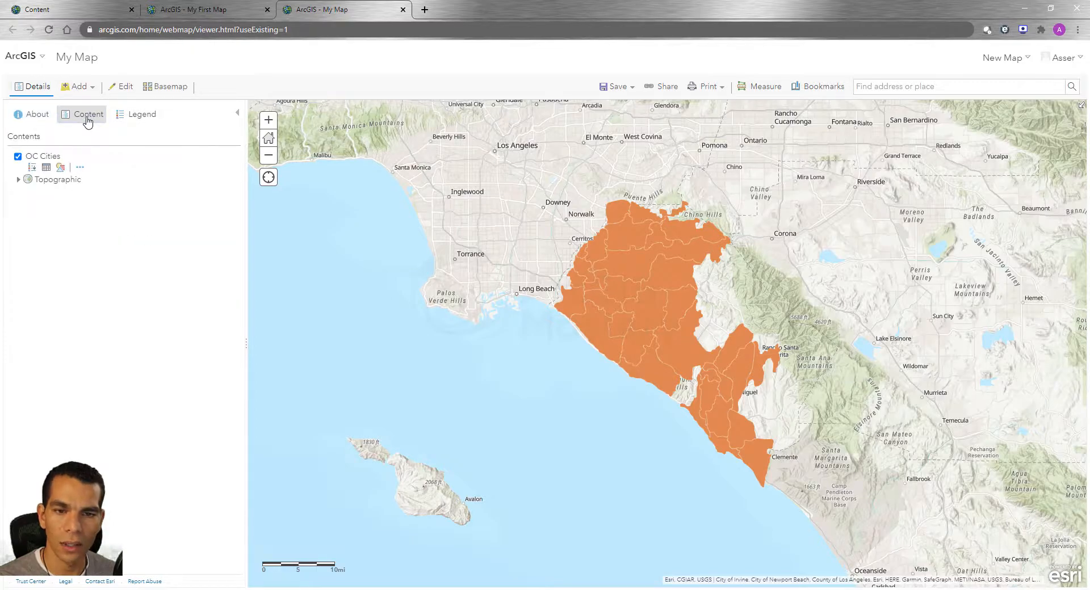
pyautogui.click(80, 169)
pyautogui.click(119, 372)
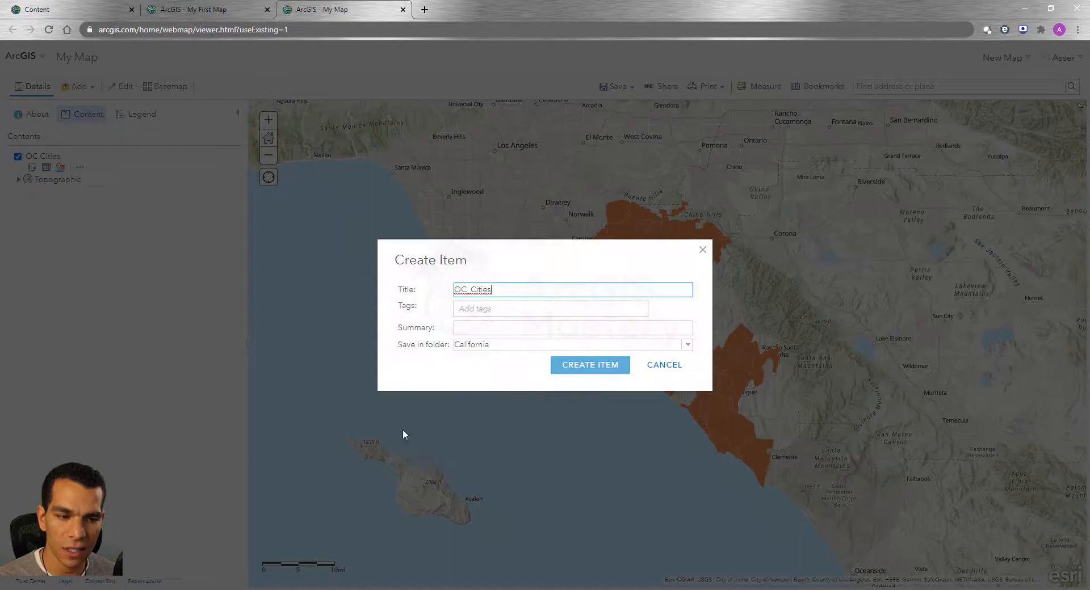
# - Create the OC_Cities item with the tag California in the California folder, and refresh the content list to check for it
pyautogui.click(483, 309)
pyautogui.click(479, 326)
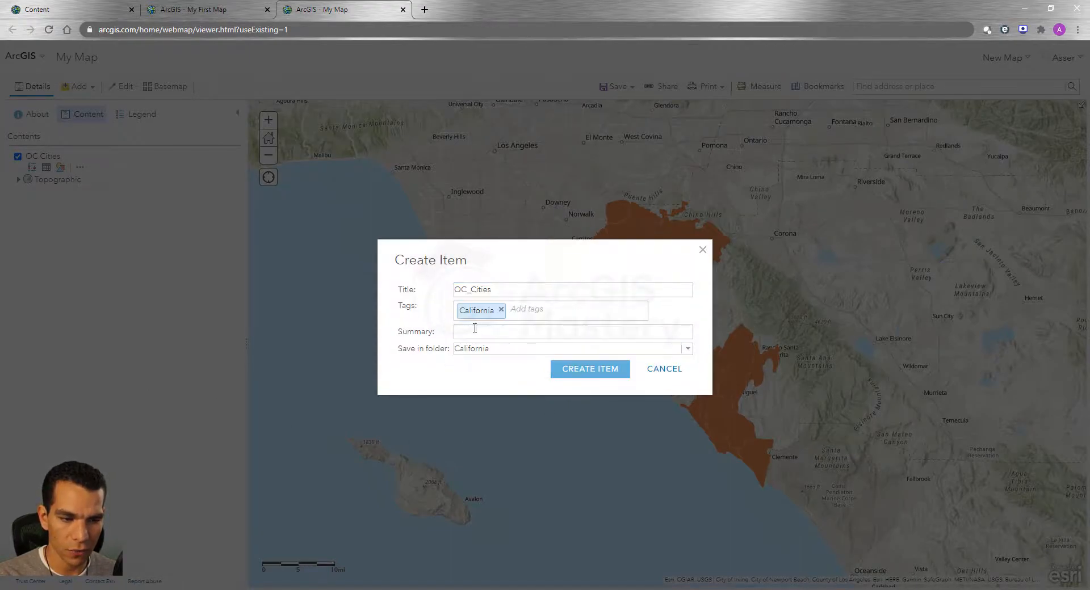
pyautogui.click(577, 379)
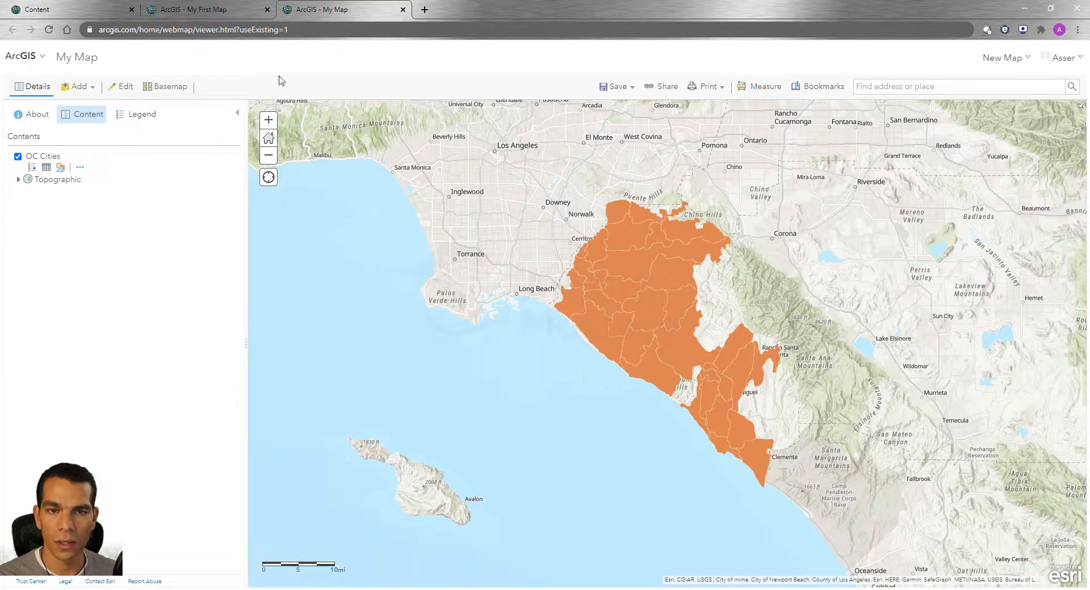
pyautogui.click(88, 8)
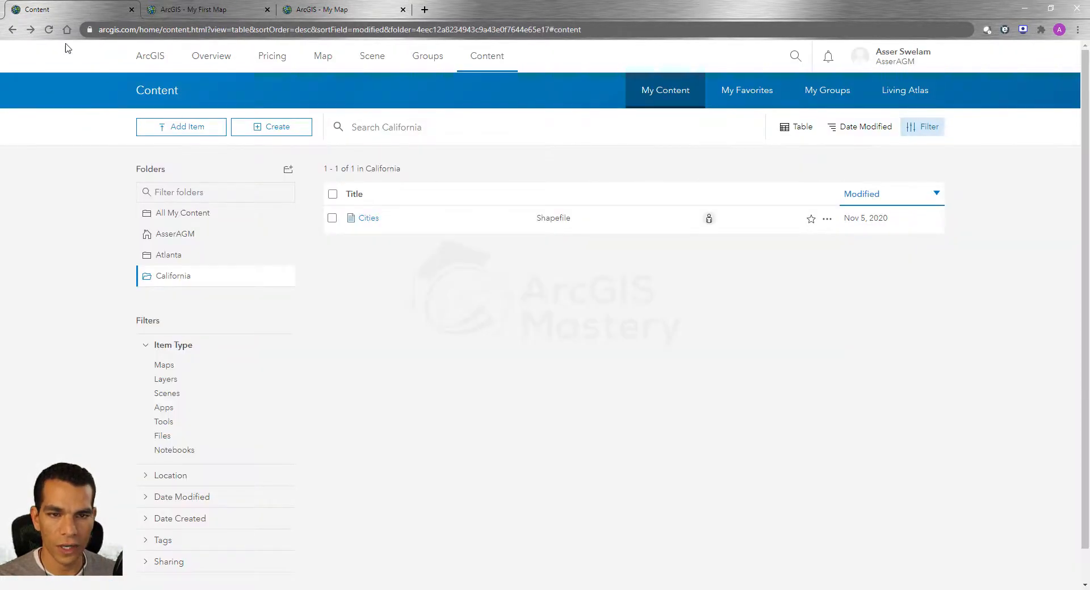
pyautogui.click(50, 30)
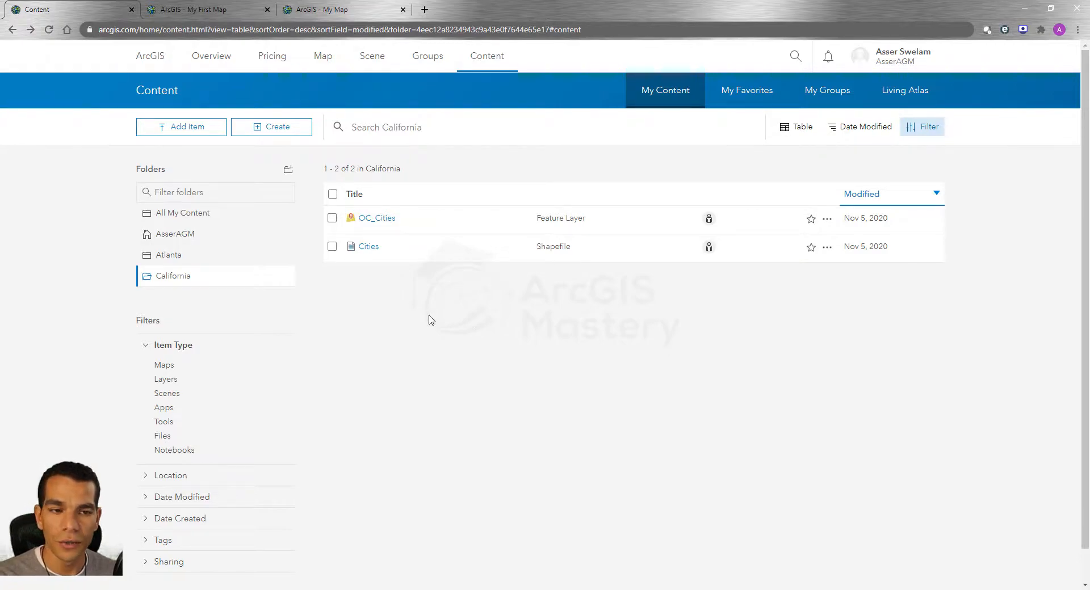
# - Check the options available for the OC Cities layer in the map and return to the content list
pyautogui.click(335, 9)
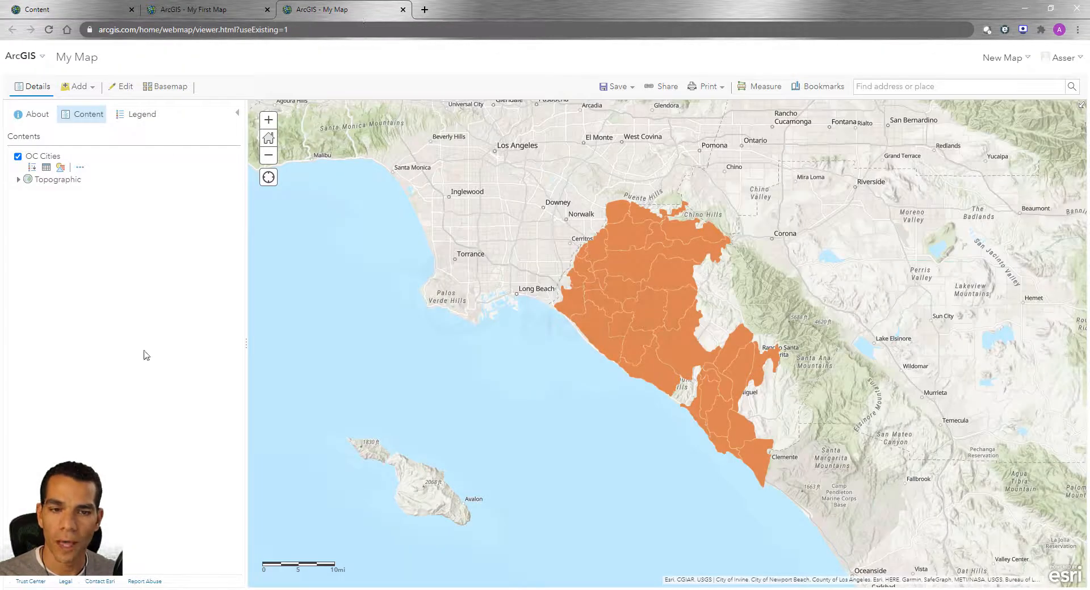
pyautogui.click(79, 167)
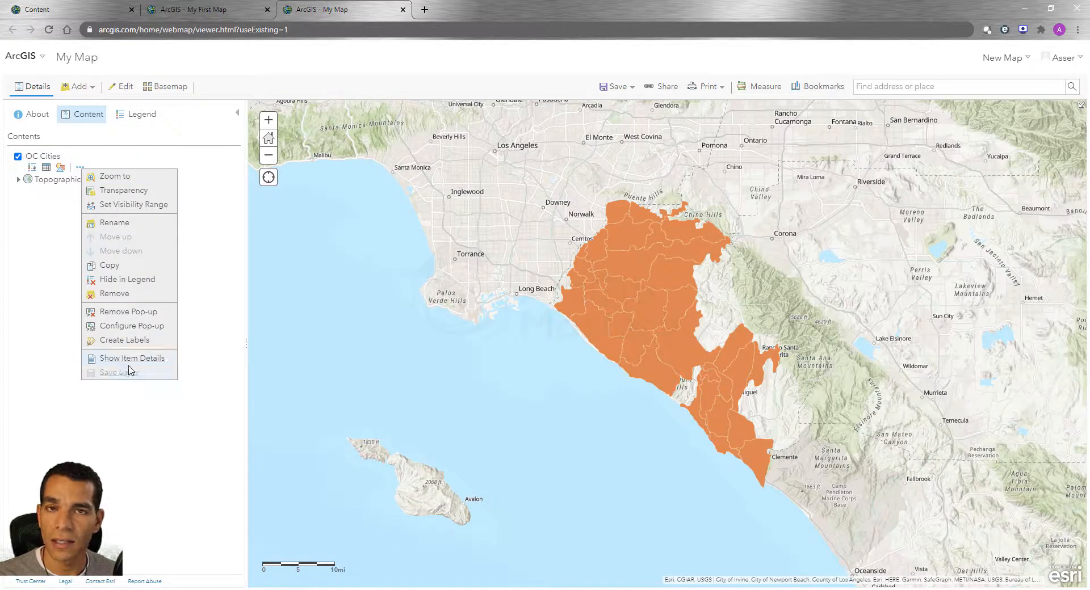
pyautogui.click(63, 9)
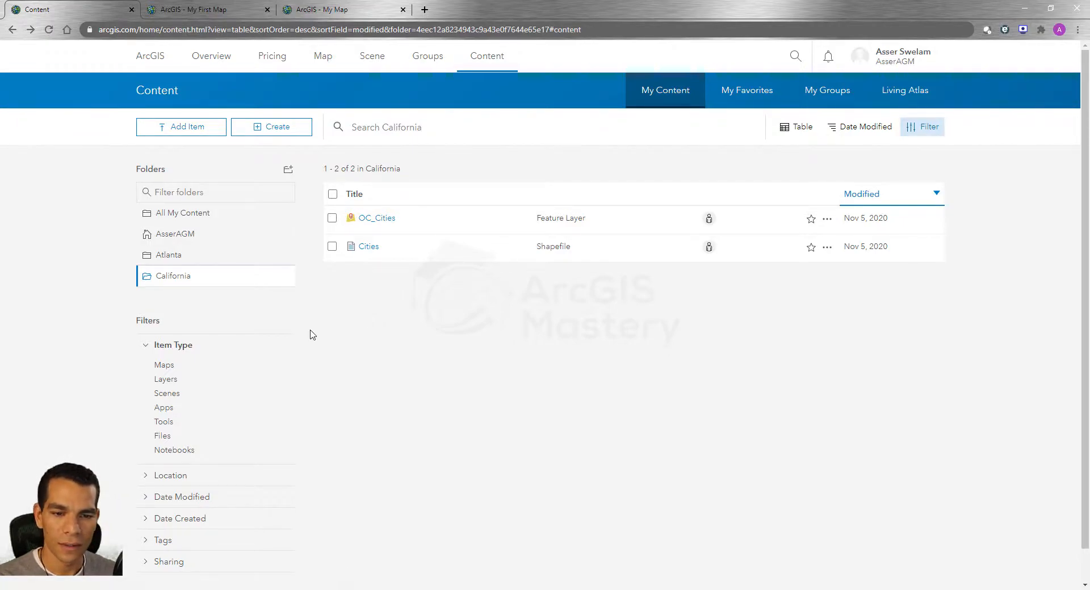
# - In the Atlanta folder, start adding an item from the computer with Atlanta.mpkx from the Packages folder as its file
pyautogui.click(172, 255)
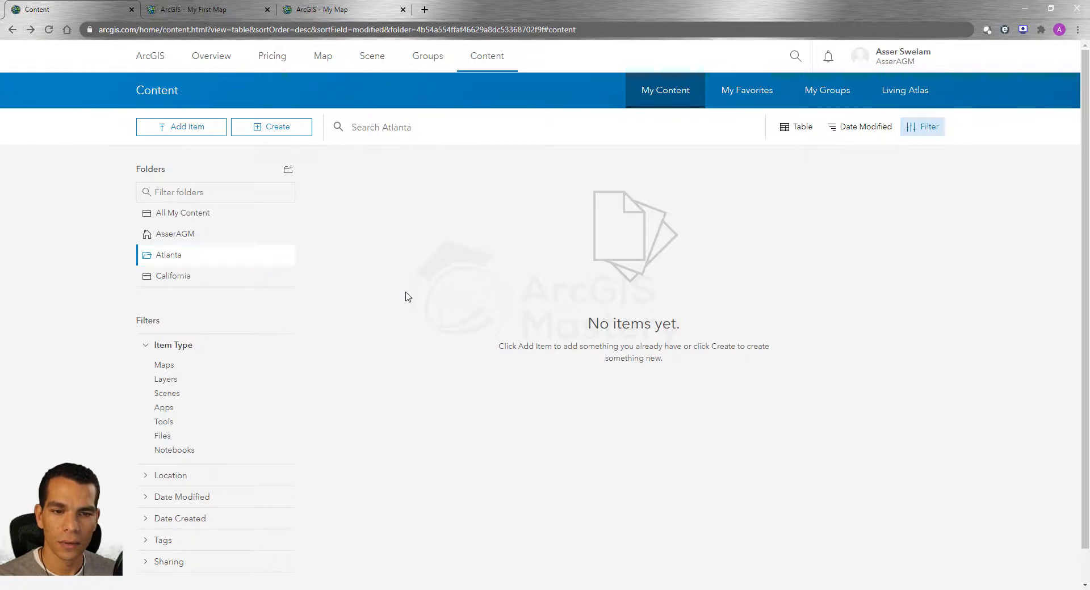
pyautogui.click(183, 128)
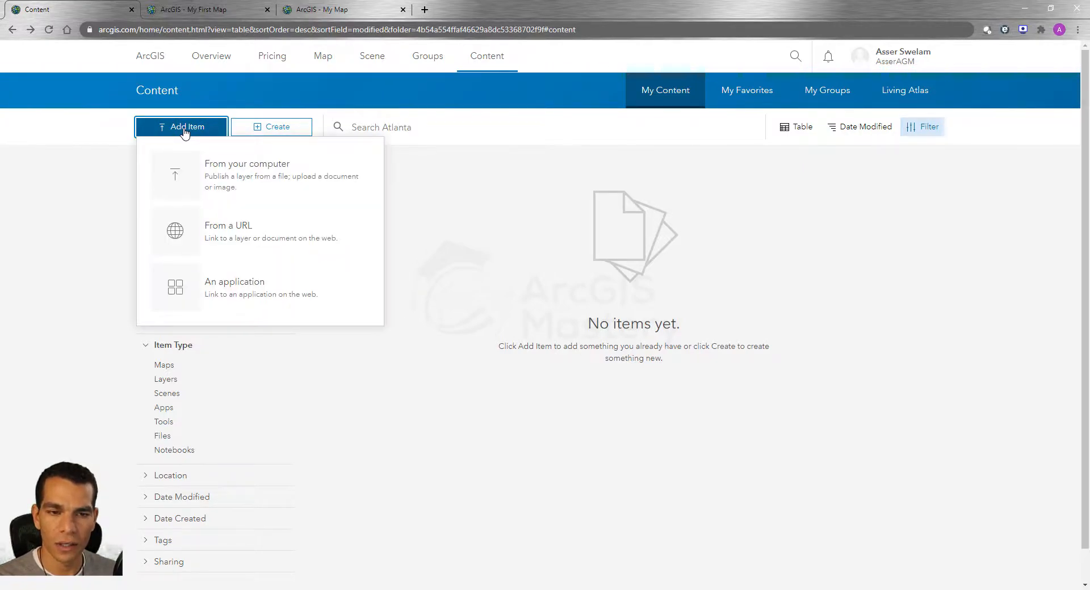
pyautogui.click(247, 170)
pyautogui.doubleClick(753, 243)
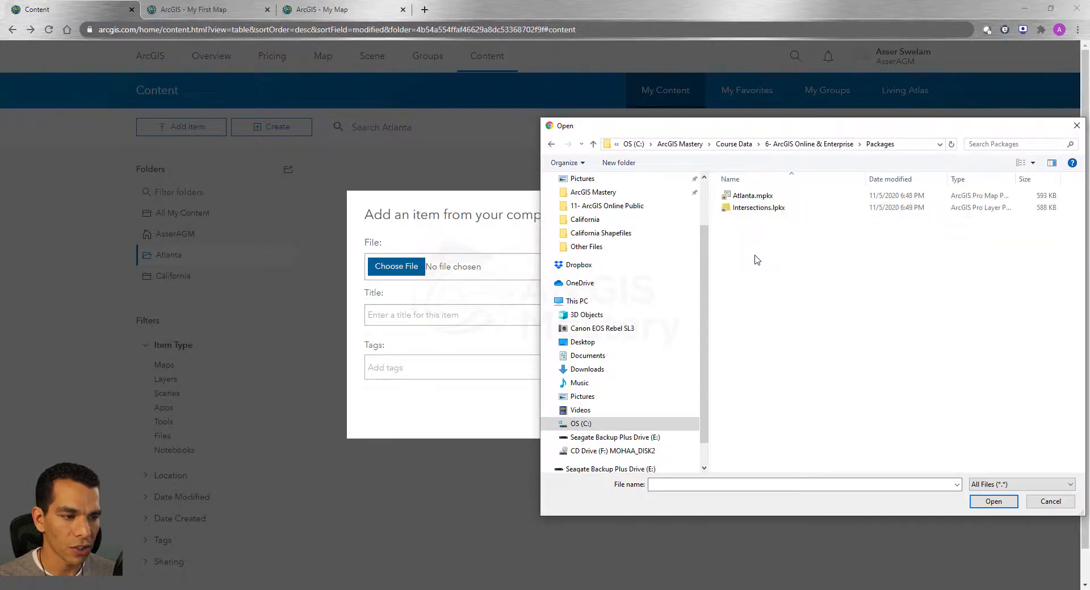
pyautogui.click(752, 195)
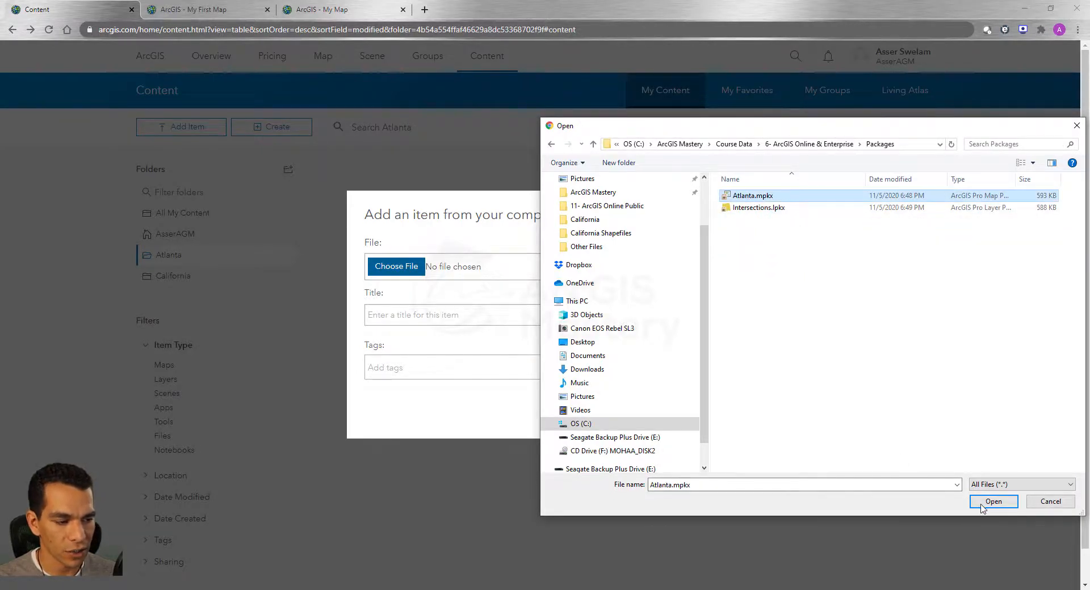
pyautogui.click(980, 506)
# - Reuse the title Atlanta as the map package's tag, add the item and return to the content list
pyautogui.click(387, 316)
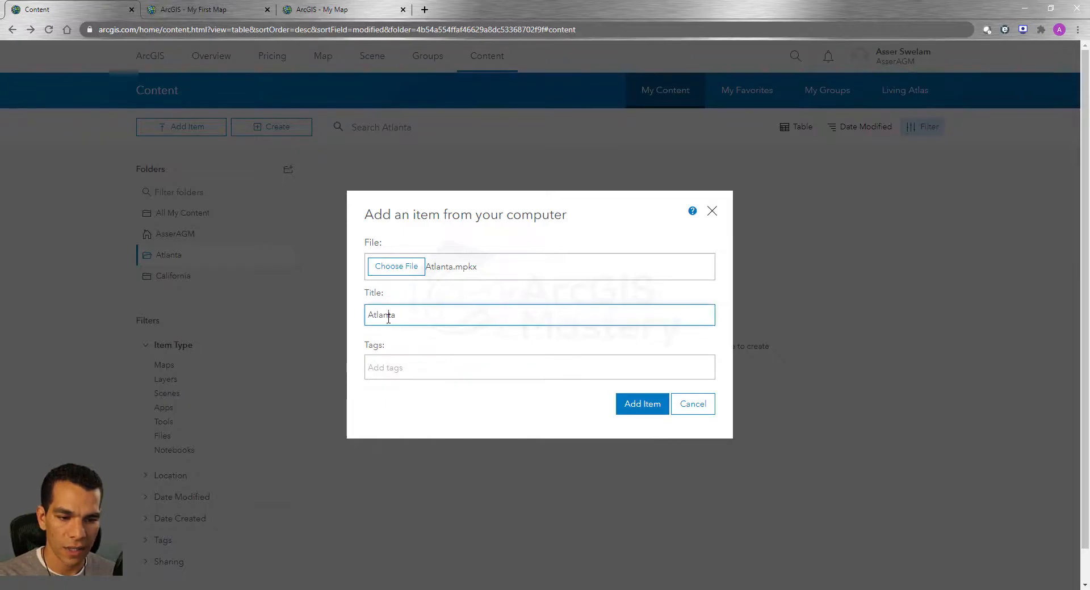
pyautogui.doubleClick(387, 316)
pyautogui.hotkey('ctrl', 'c')
pyautogui.click(406, 370)
pyautogui.hotkey('ctrl', 'v')
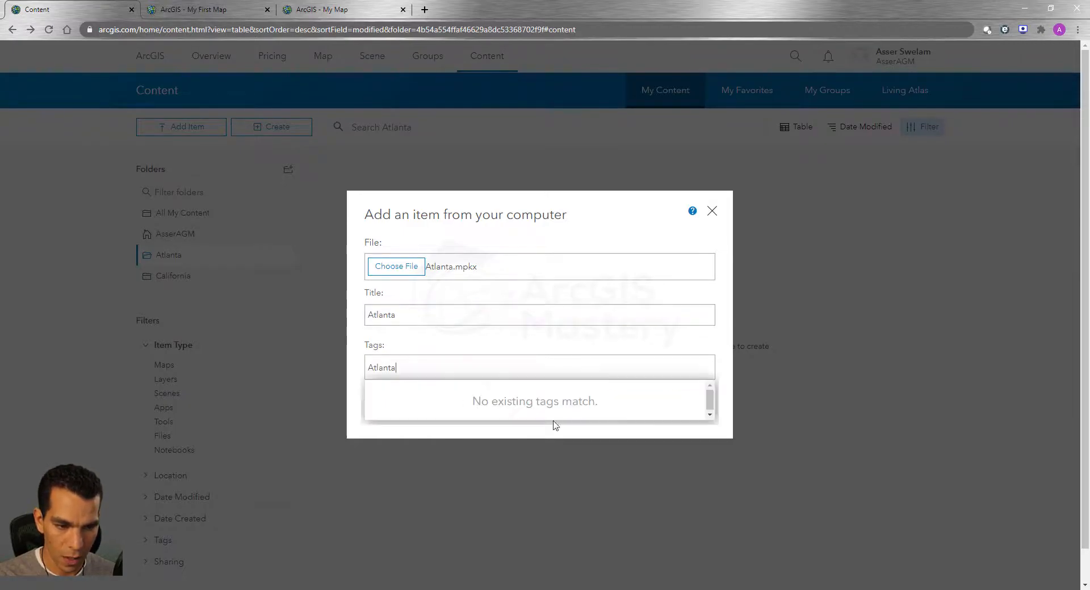
pyautogui.press('Return')
pyautogui.click(636, 435)
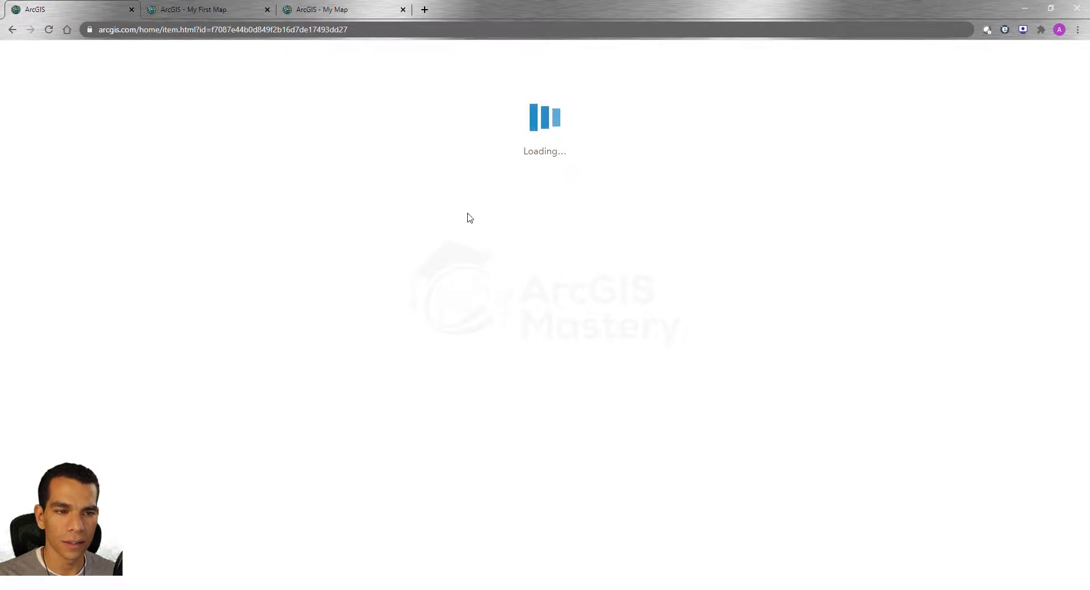
pyautogui.click(486, 59)
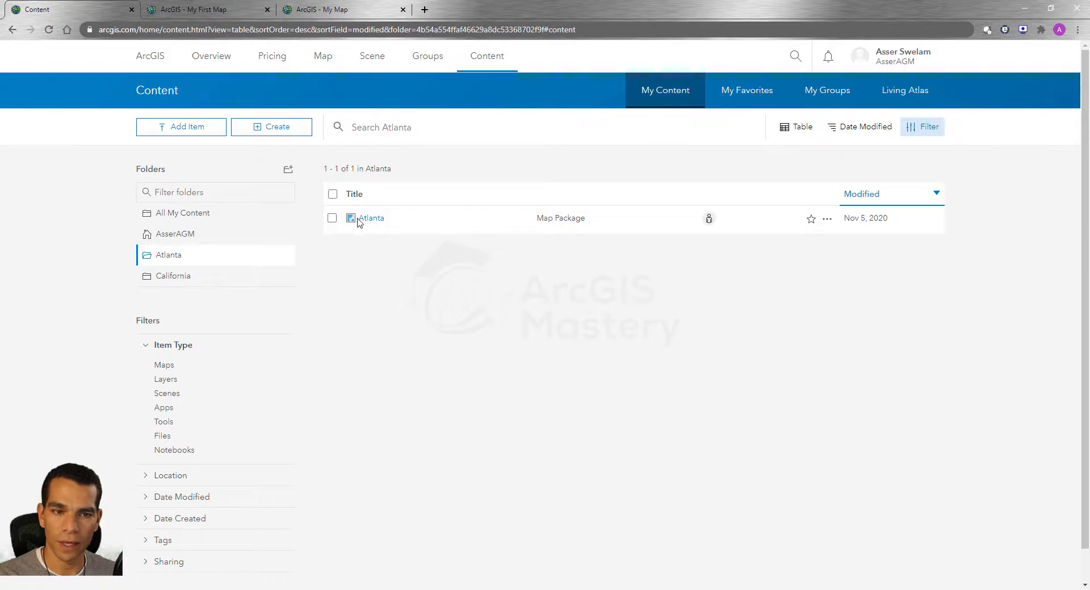
# - Add Intersections.lpkx from the computer to the Atlanta folder with a suggested existing tag, and return to the content list
pyautogui.click(172, 132)
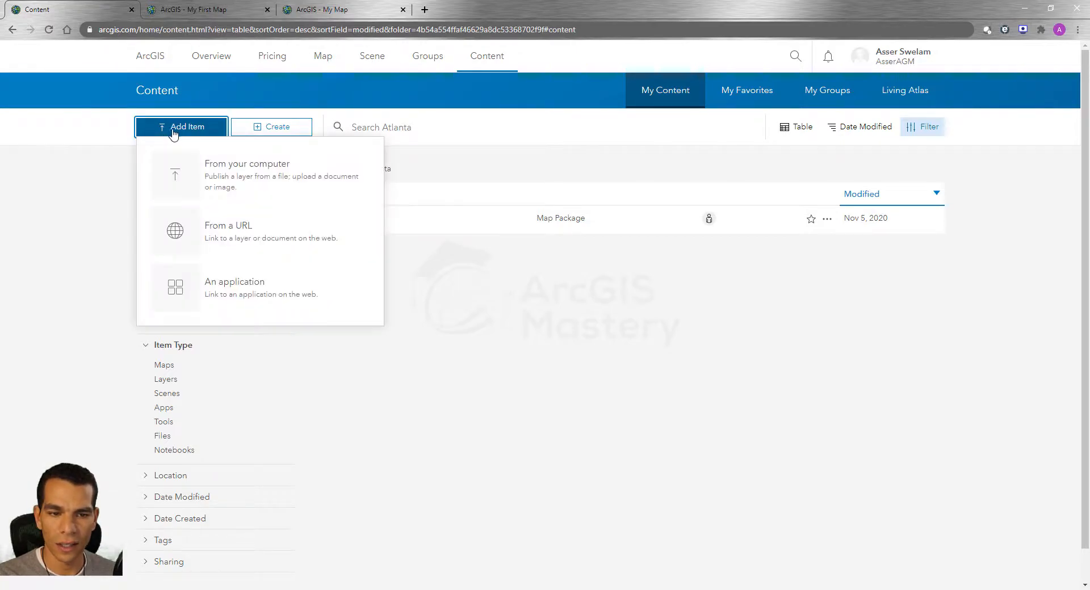
pyautogui.click(227, 178)
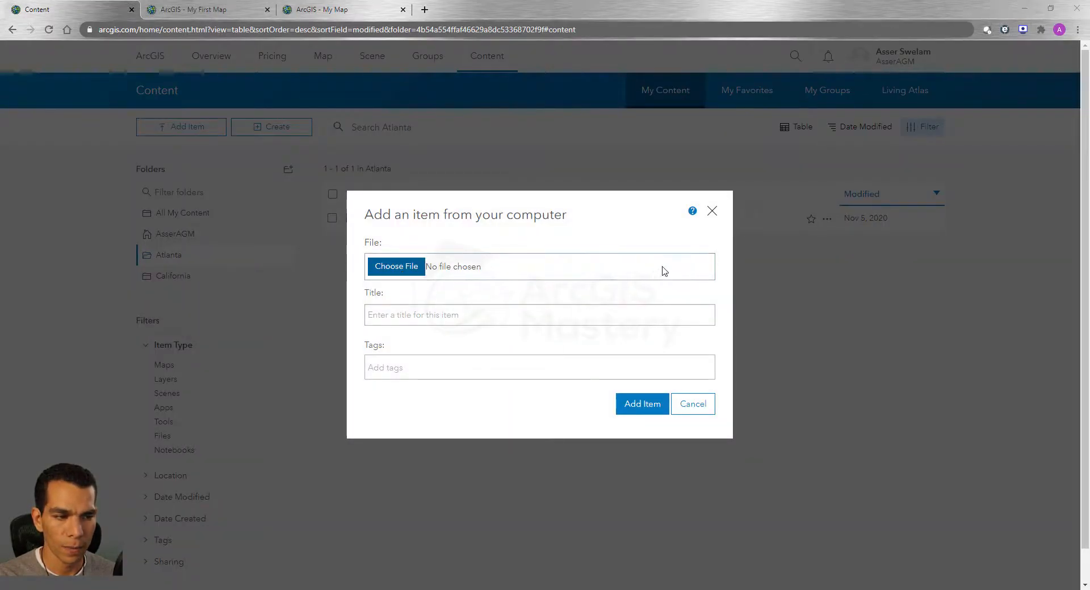
pyautogui.click(658, 273)
pyautogui.click(757, 208)
pyautogui.click(992, 502)
pyautogui.click(439, 370)
pyautogui.write('a')
pyautogui.click(413, 391)
pyautogui.click(622, 430)
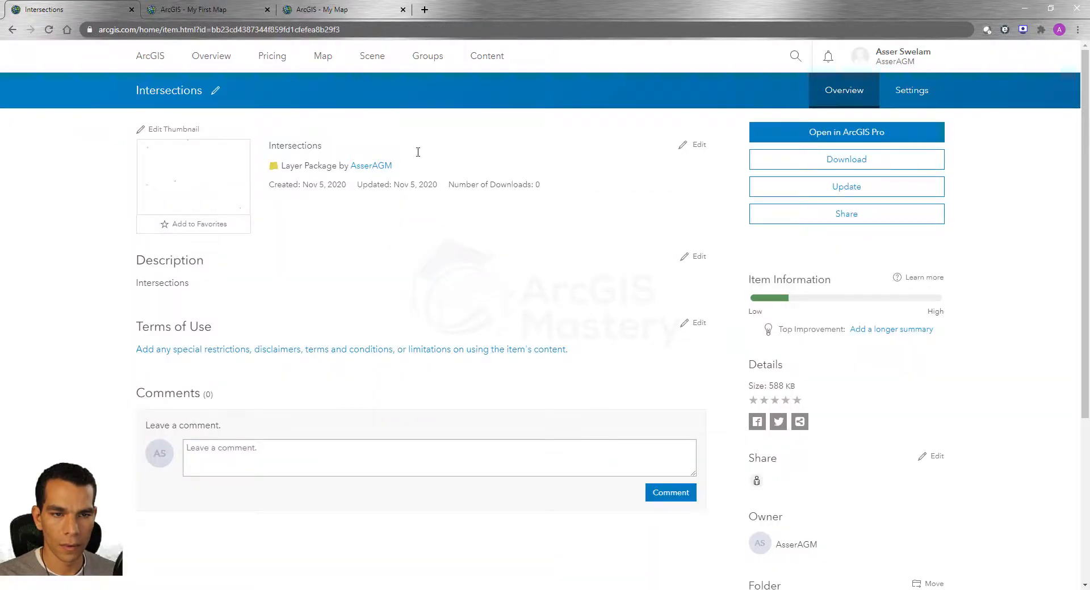
pyautogui.click(487, 57)
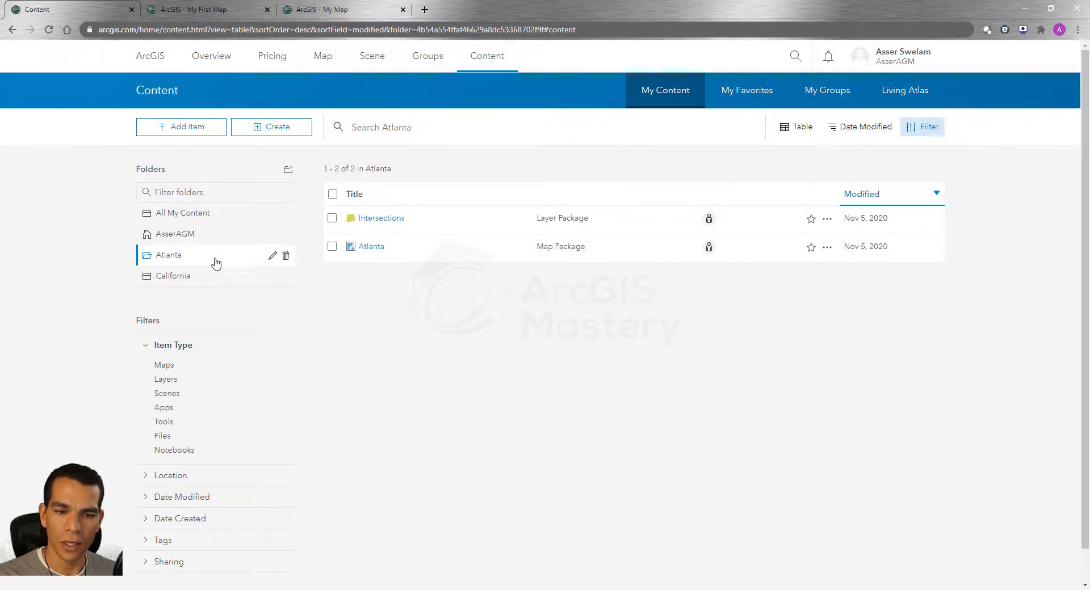
# - Review the items stored in the California and Atlanta folders and in All My Content
pyautogui.click(181, 276)
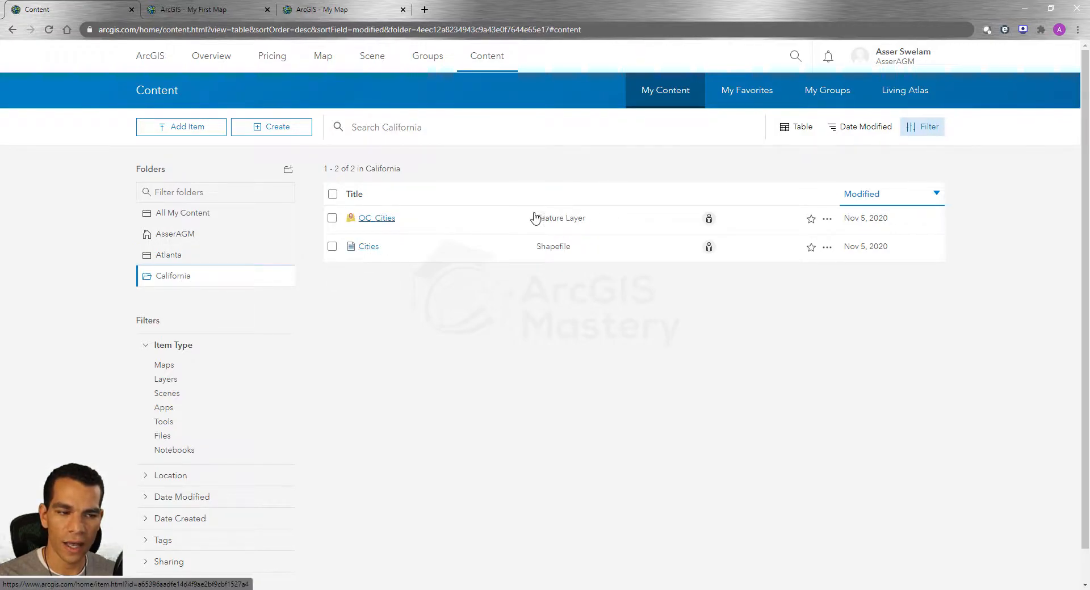
pyautogui.click(173, 256)
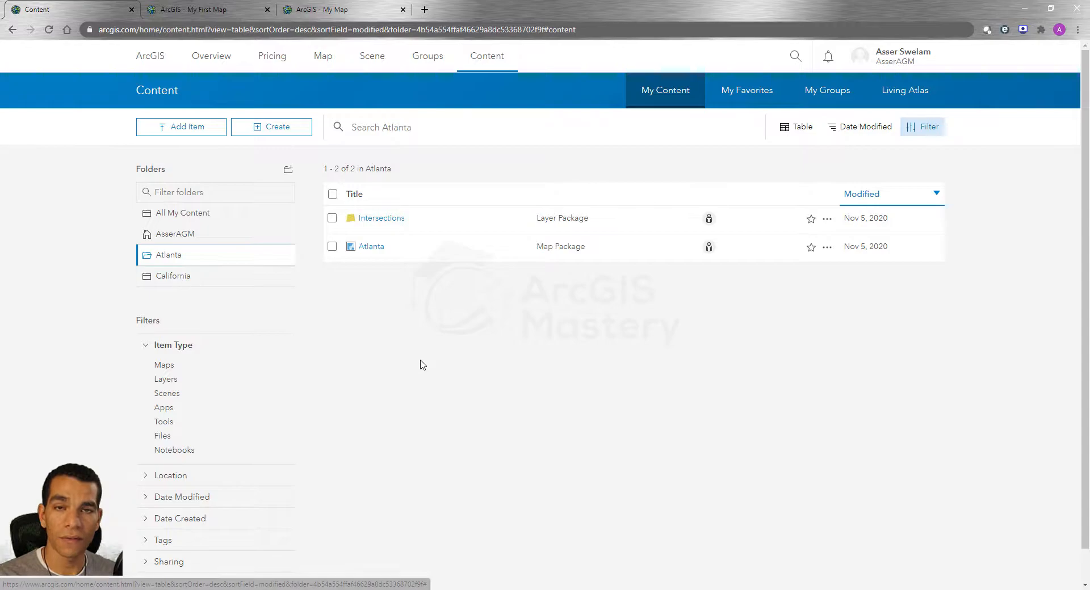
pyautogui.click(190, 218)
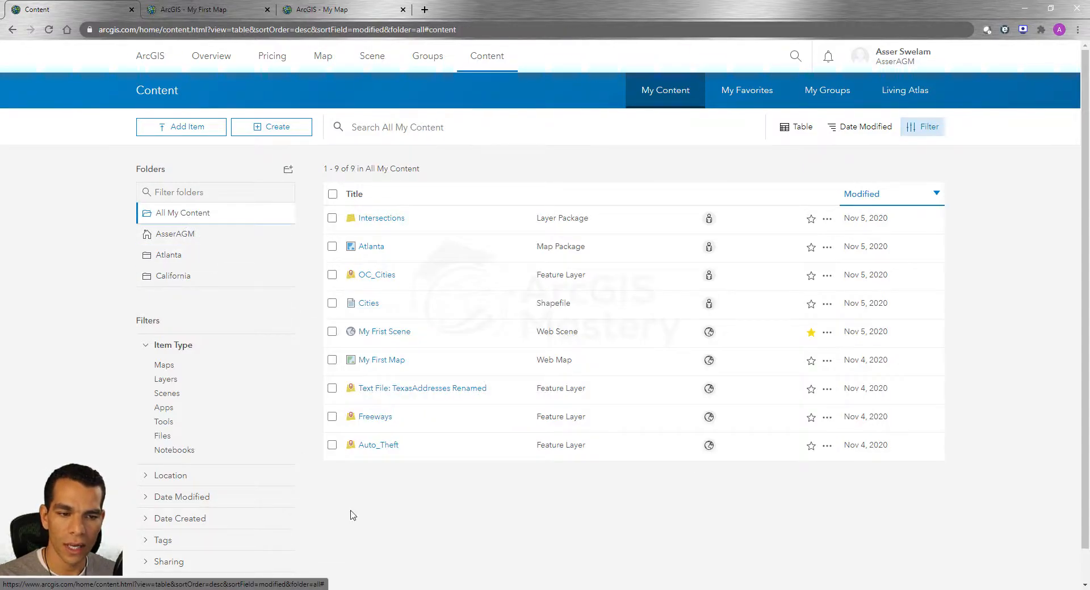
pyautogui.click(239, 255)
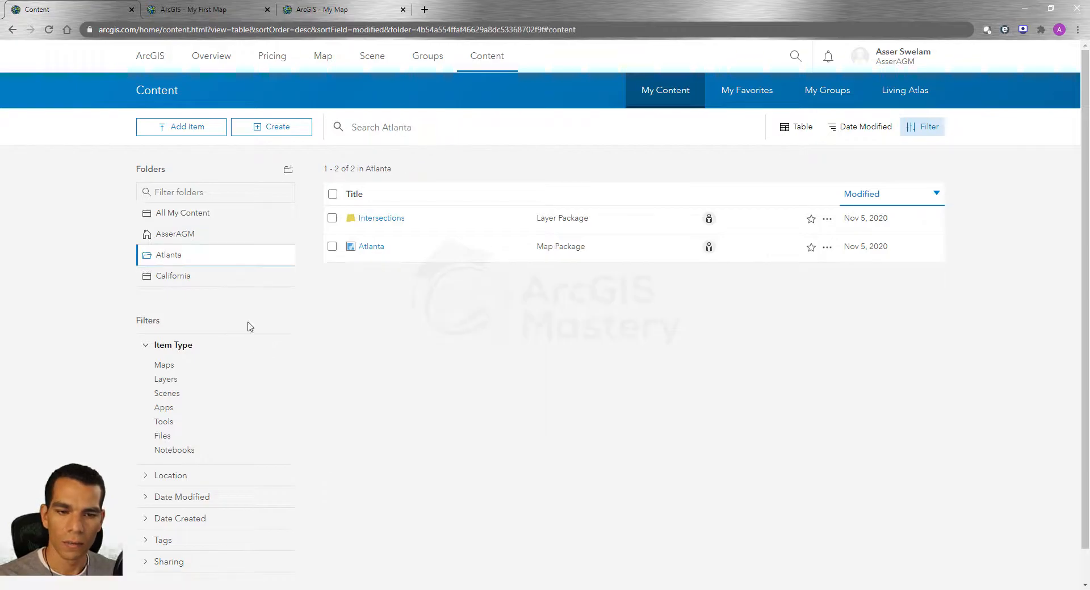
# - In the account's root folder, start adding an item from the computer with TexasAddresses.csv from the Other Files folder
pyautogui.click(182, 240)
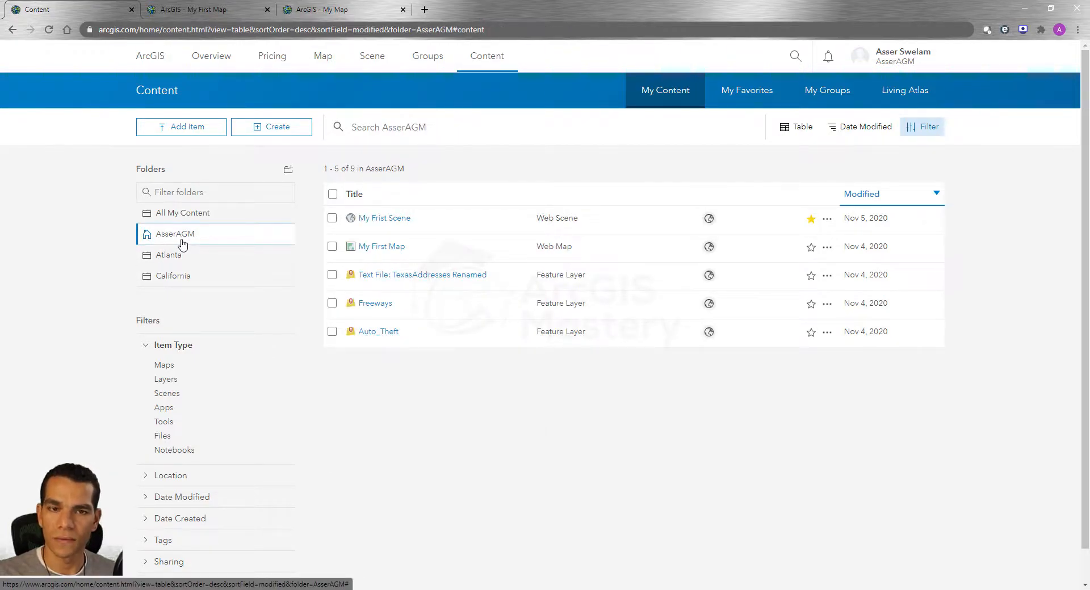
pyautogui.click(191, 135)
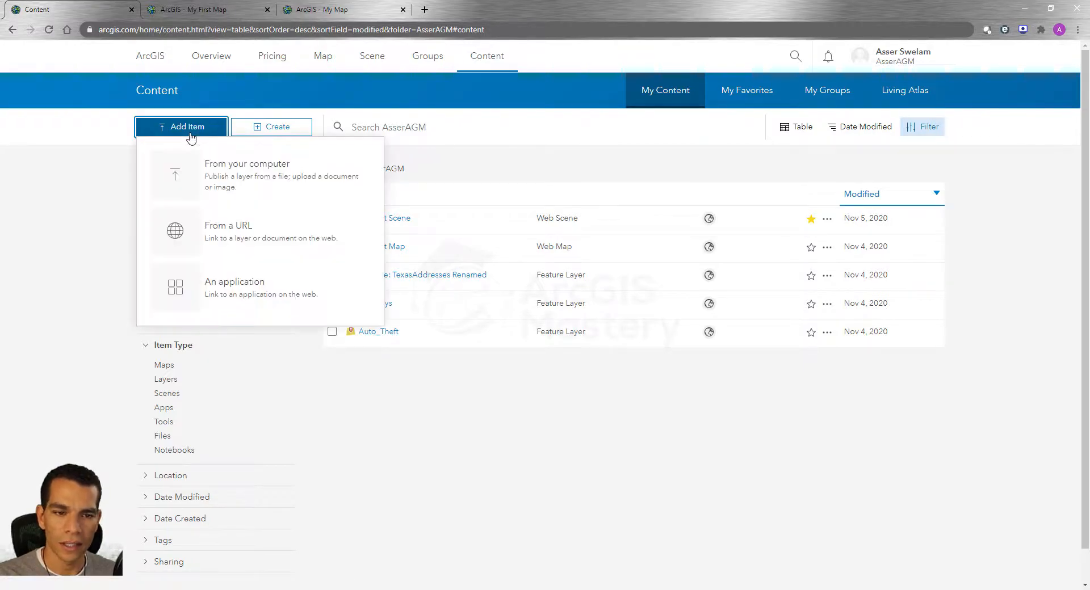
pyautogui.click(194, 175)
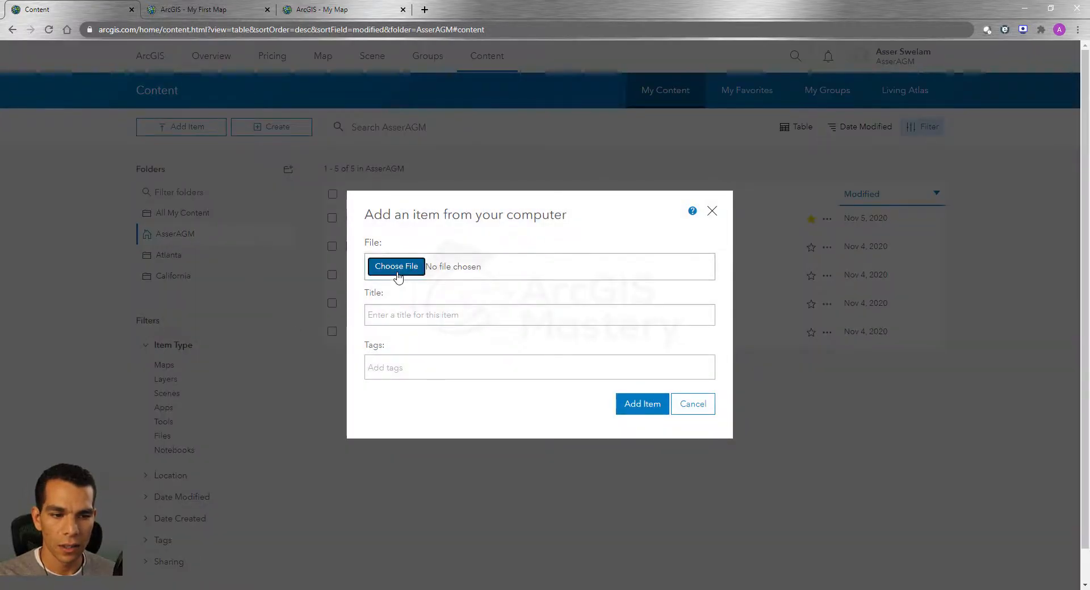
pyautogui.click(396, 267)
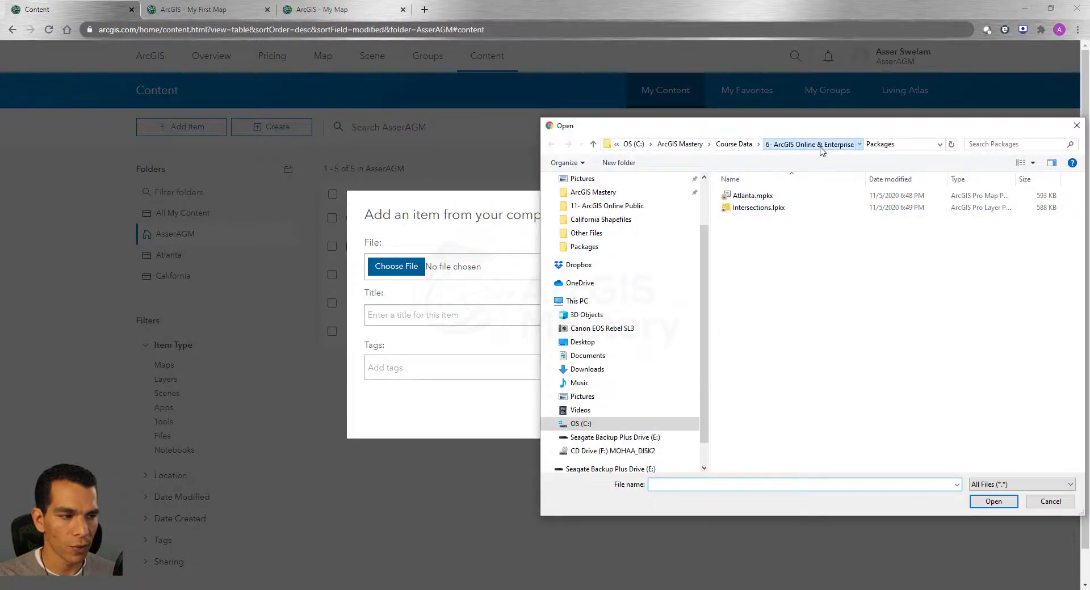
pyautogui.click(821, 149)
pyautogui.doubleClick(794, 233)
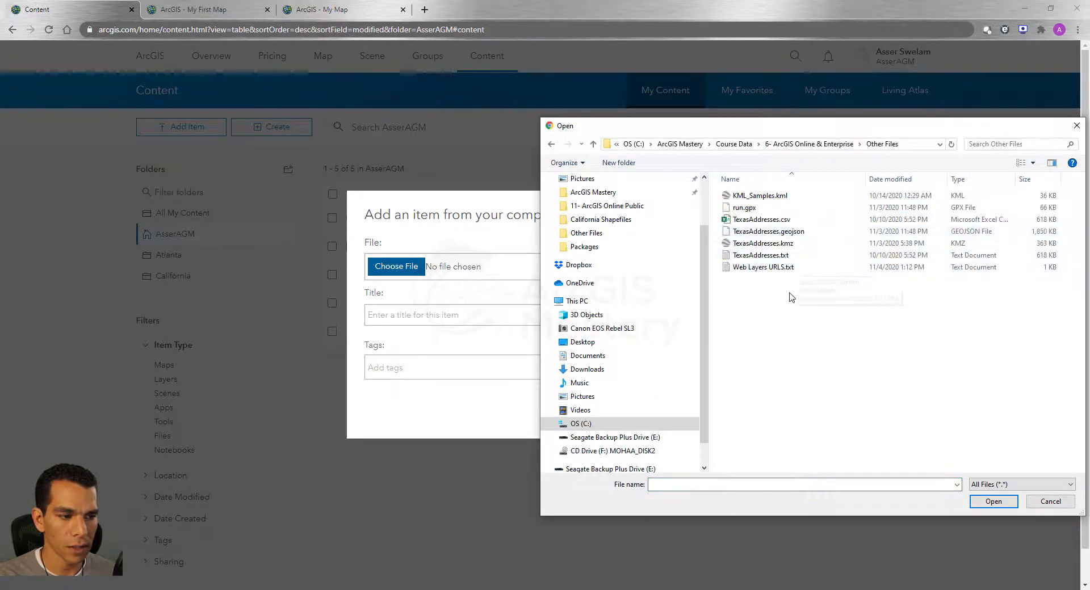
pyautogui.click(767, 220)
pyautogui.press('Return')
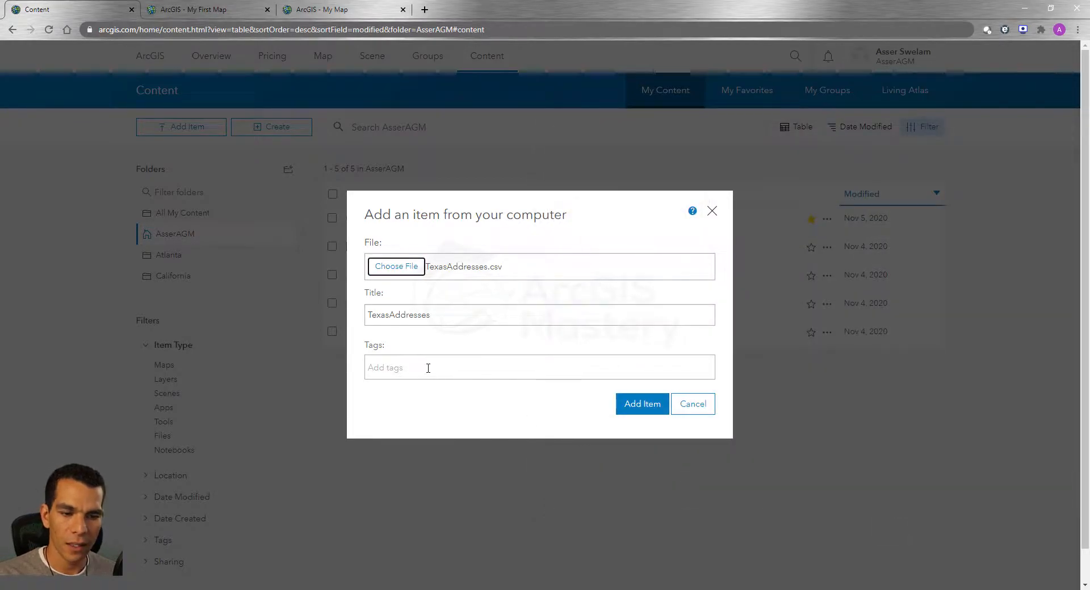
# - Tag the TexasAddresses CSV item Others, add it and return to the content list
pyautogui.click(428, 367)
pyautogui.write('Others')
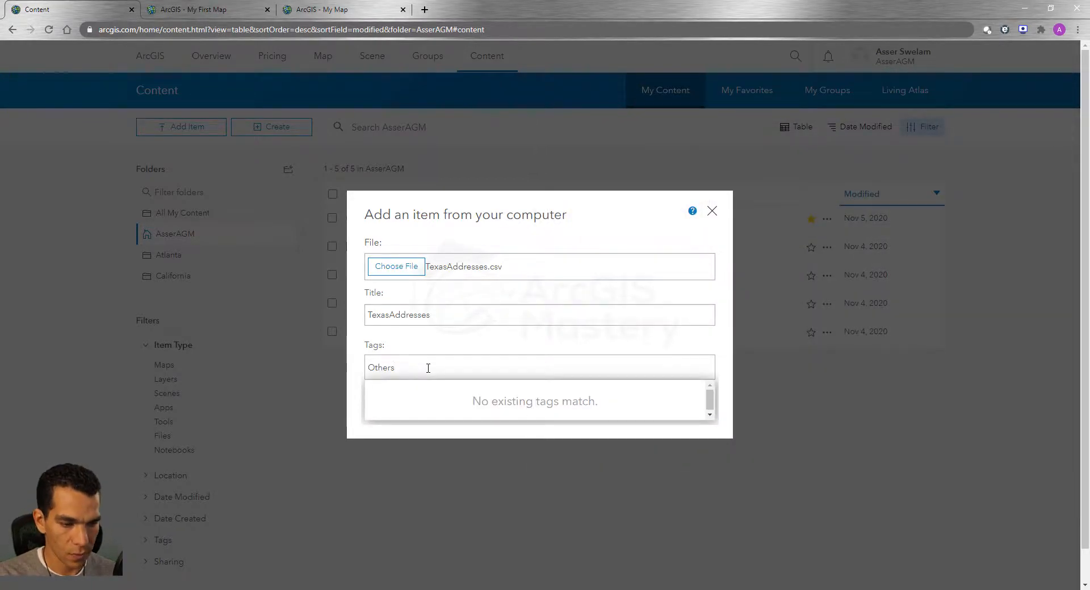
pyautogui.press('Return')
pyautogui.click(637, 432)
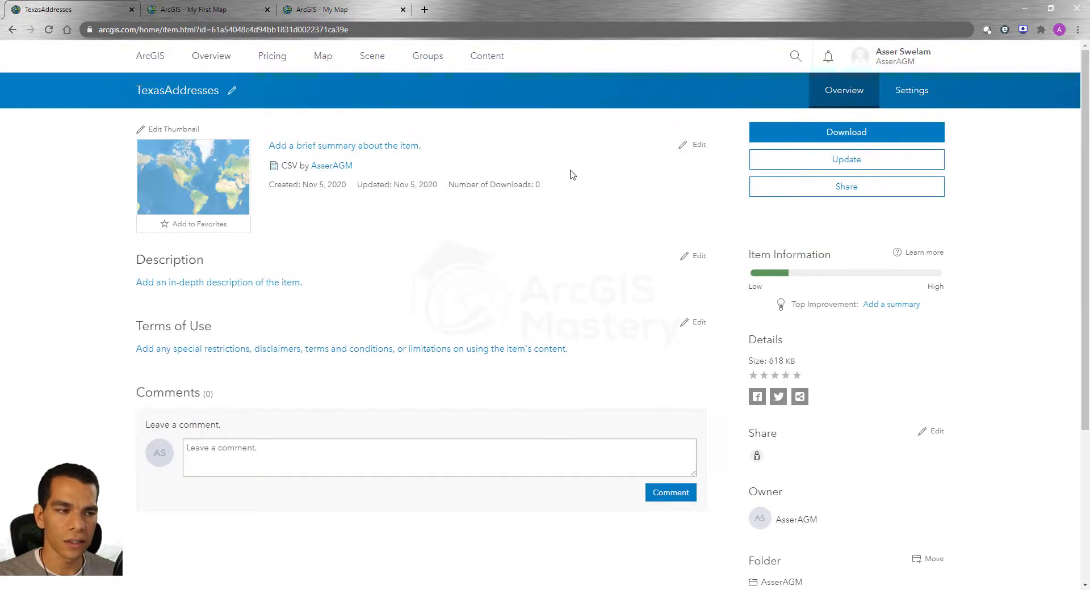
pyautogui.click(492, 61)
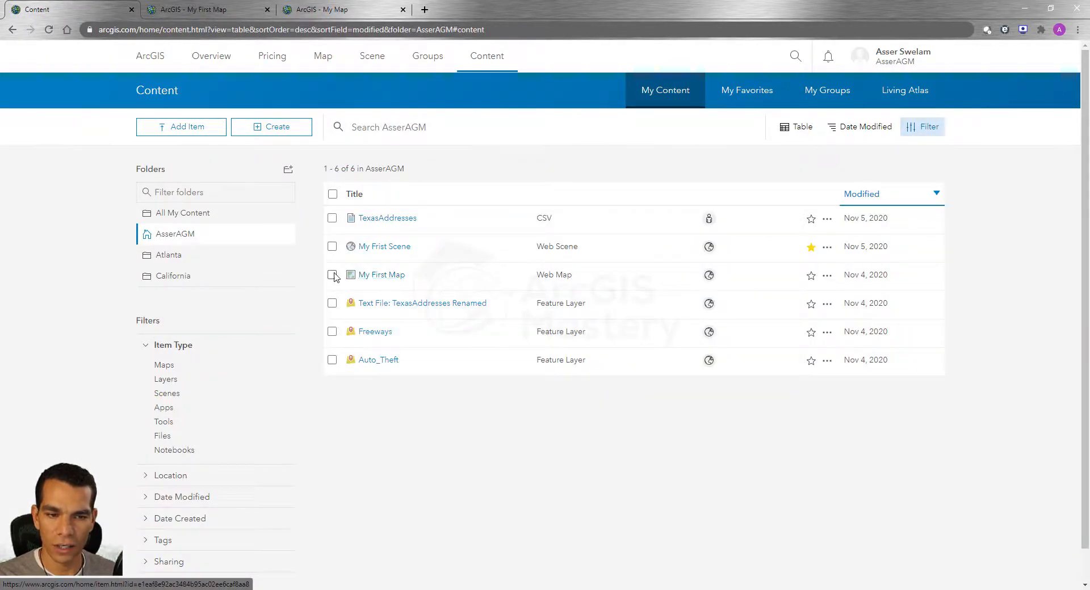
# - Start adding another item from the computer to the root folder with TexasAddresses.kmz as its file
pyautogui.click(186, 129)
pyautogui.click(217, 172)
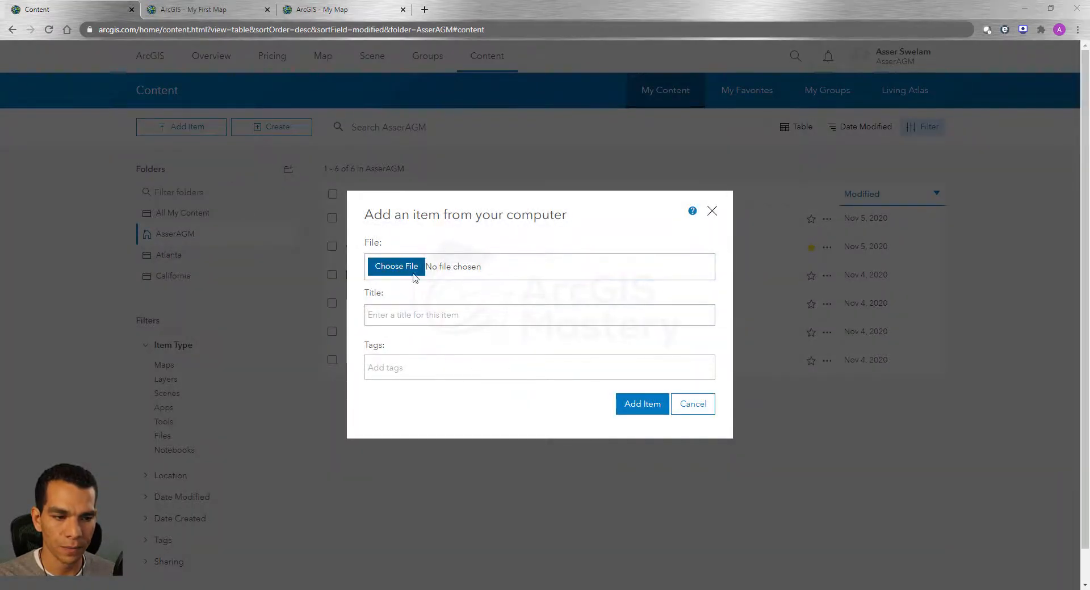
pyautogui.click(410, 272)
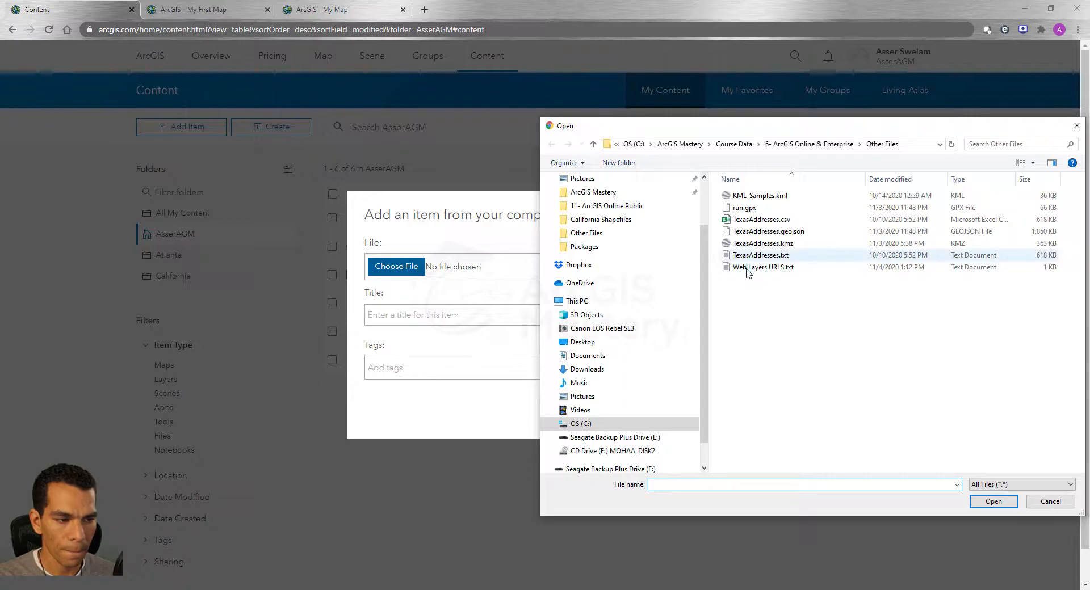
pyautogui.click(762, 244)
pyautogui.click(983, 503)
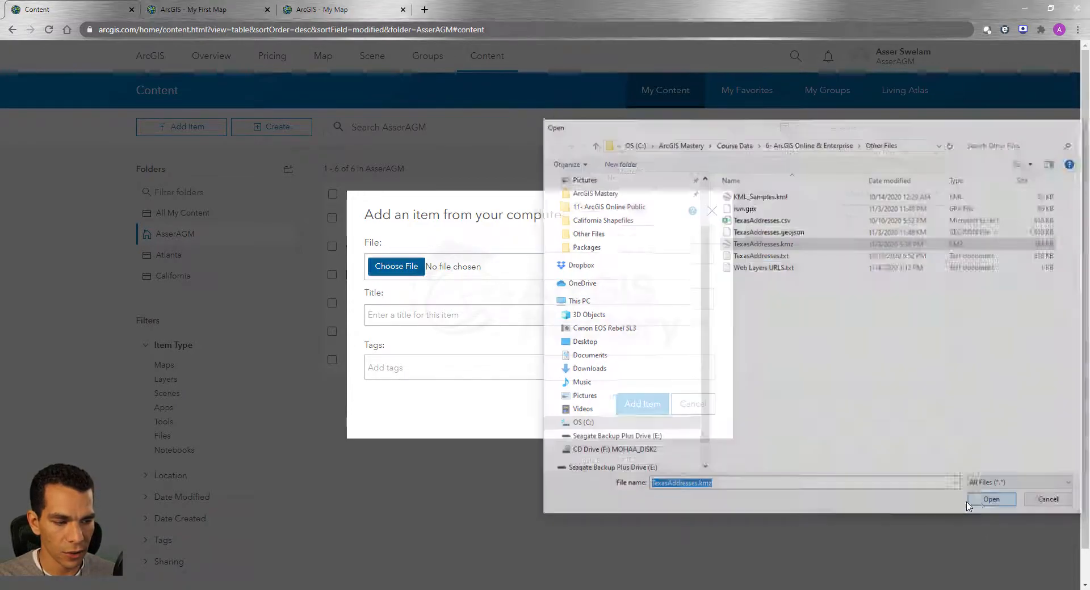
# - Add the TexasAddresses KMZ item with the existing tag Others, and list all items in All My Content
pyautogui.click(428, 373)
pyautogui.write('o')
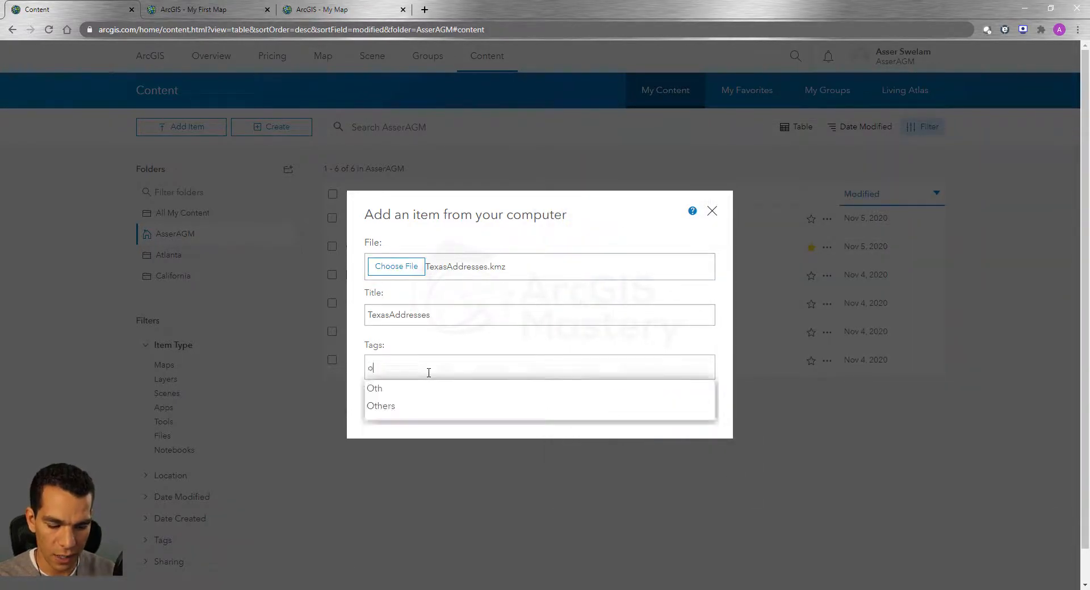
pyautogui.write('t')
pyautogui.click(386, 405)
pyautogui.click(653, 433)
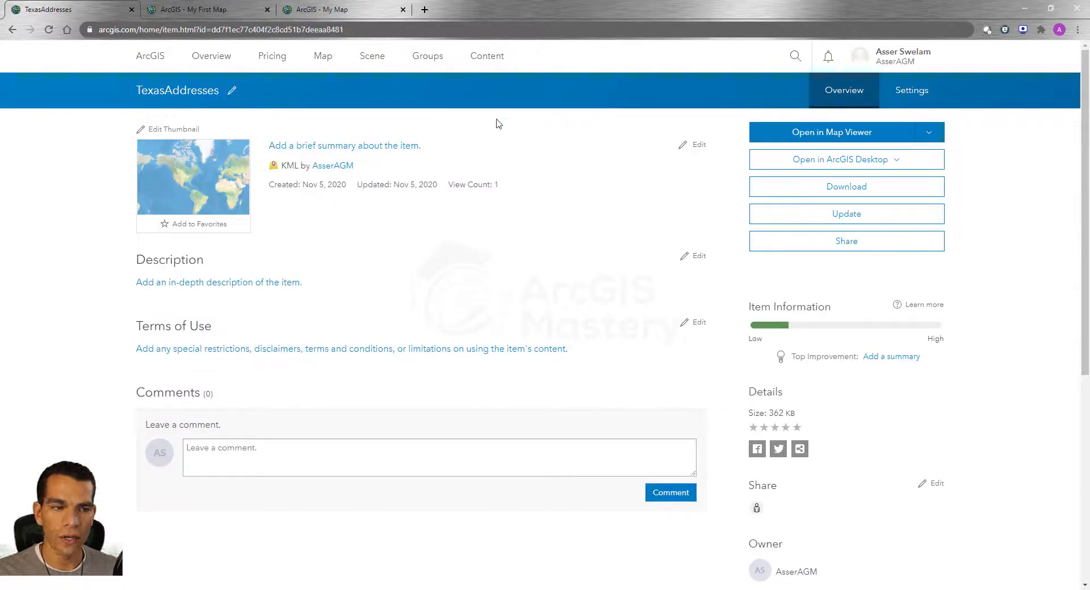
pyautogui.click(489, 59)
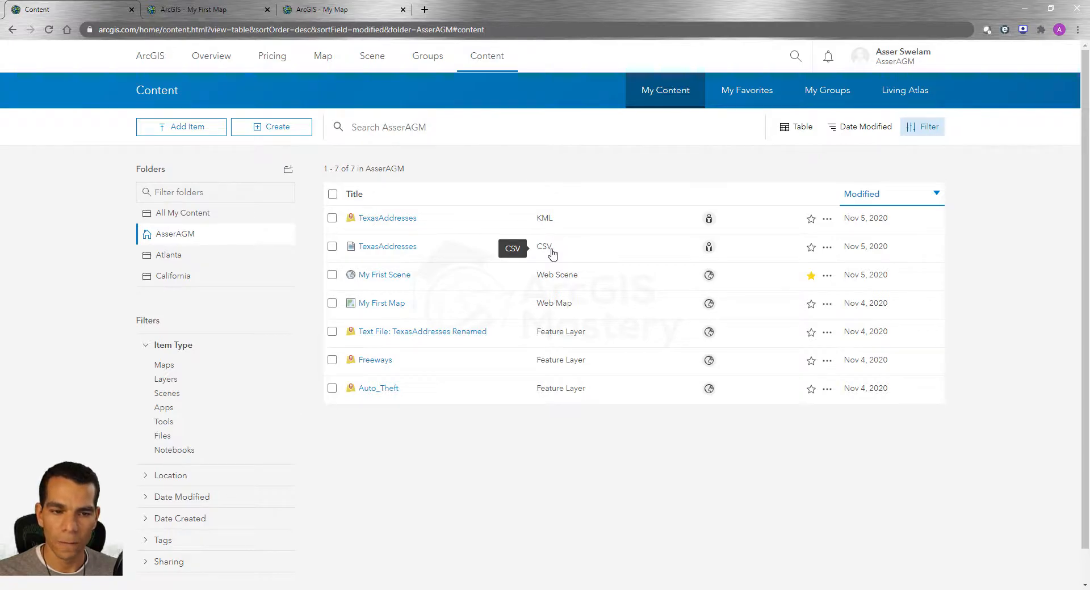
pyautogui.click(189, 217)
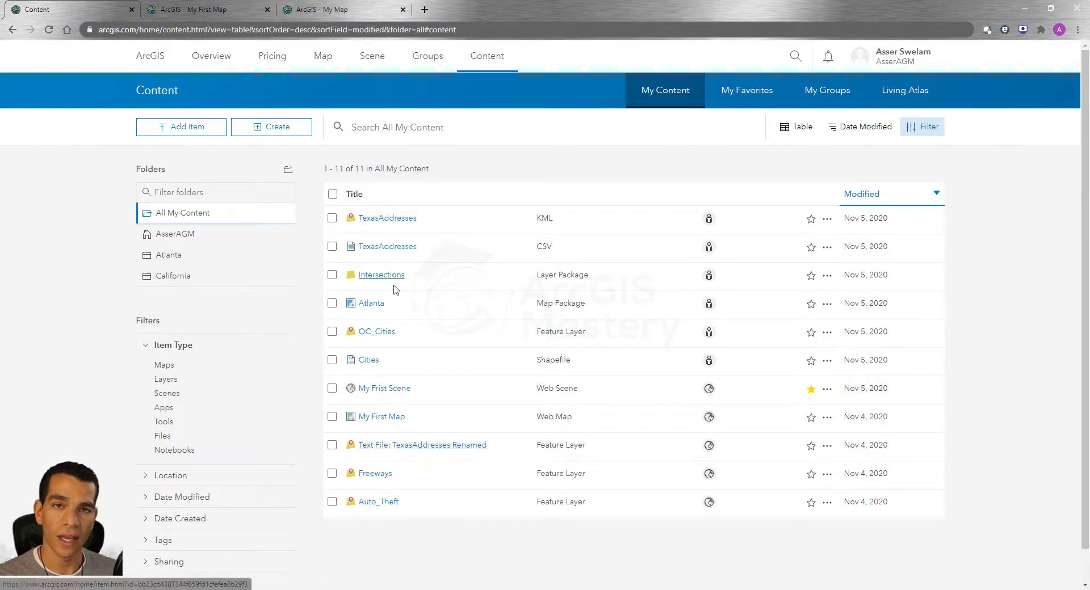
# - Browse the My Content layers available to add to the open My Map web map, and return to the content list
pyautogui.click(336, 10)
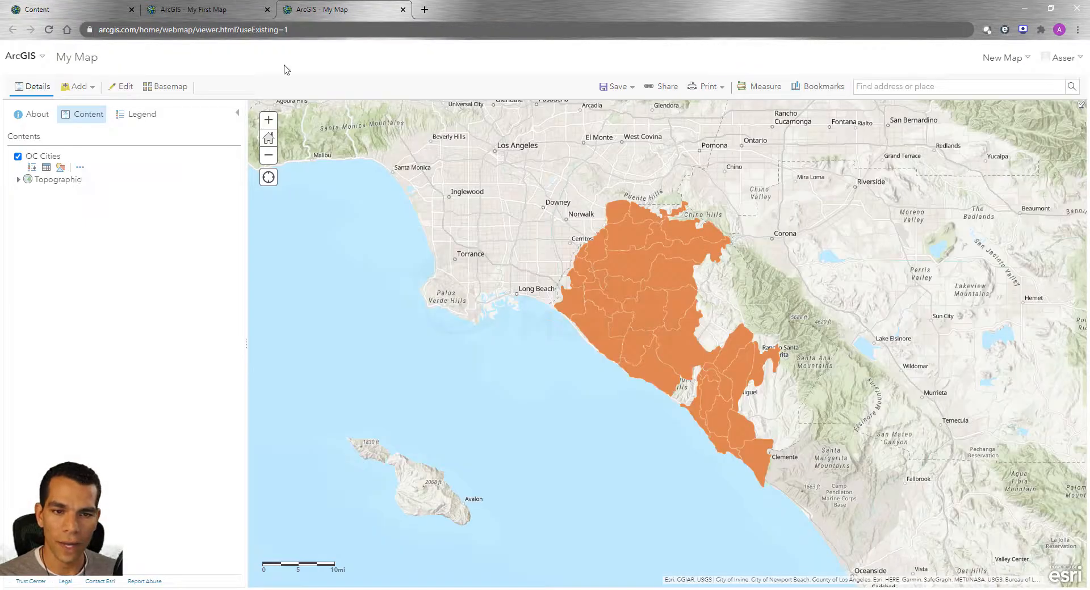
pyautogui.click(80, 88)
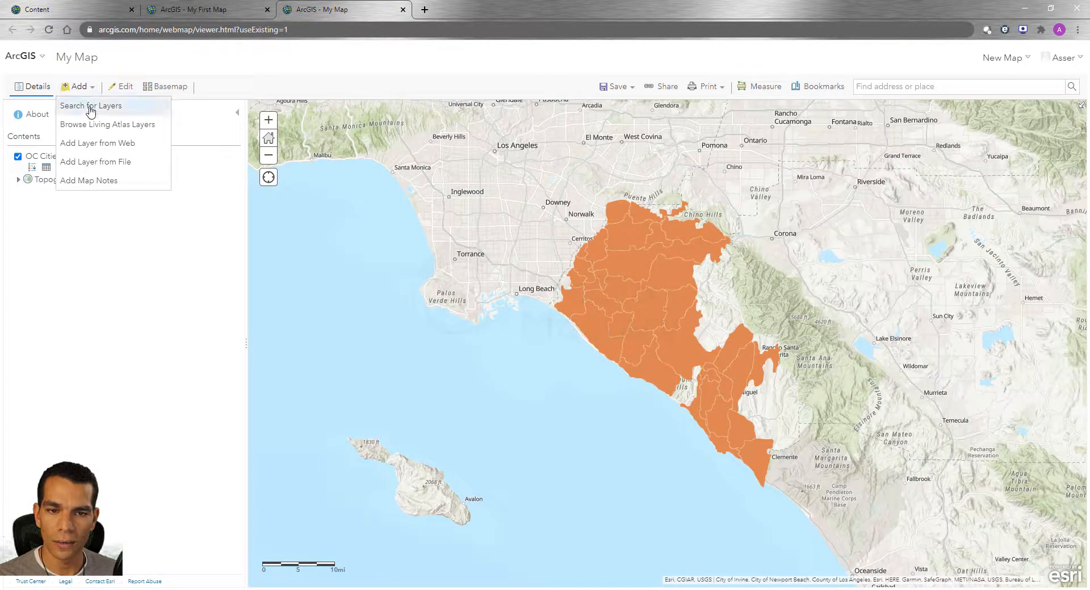
pyautogui.click(88, 105)
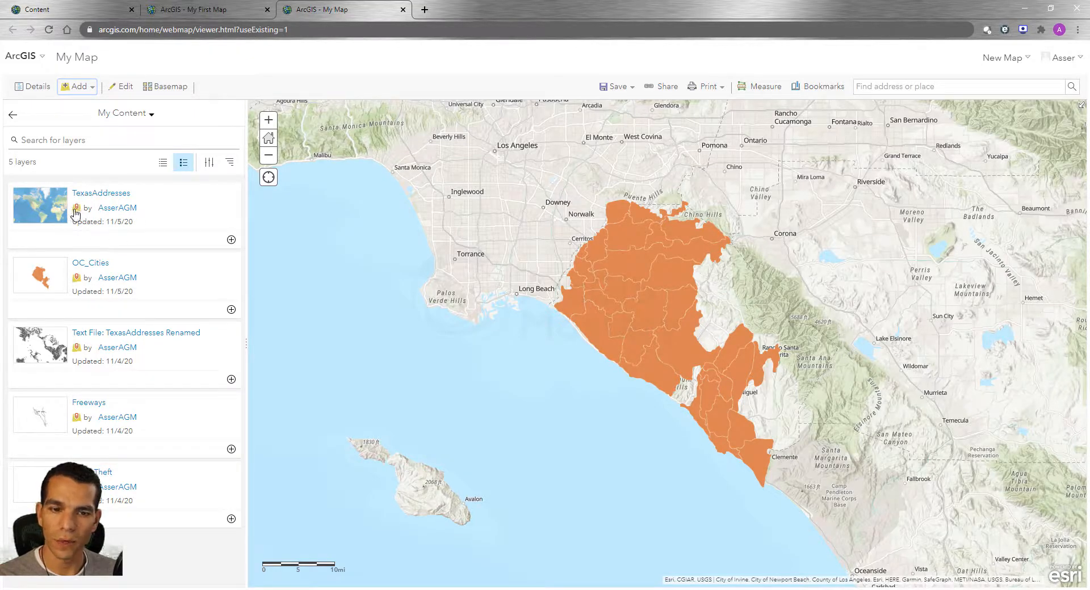
pyautogui.click(64, 11)
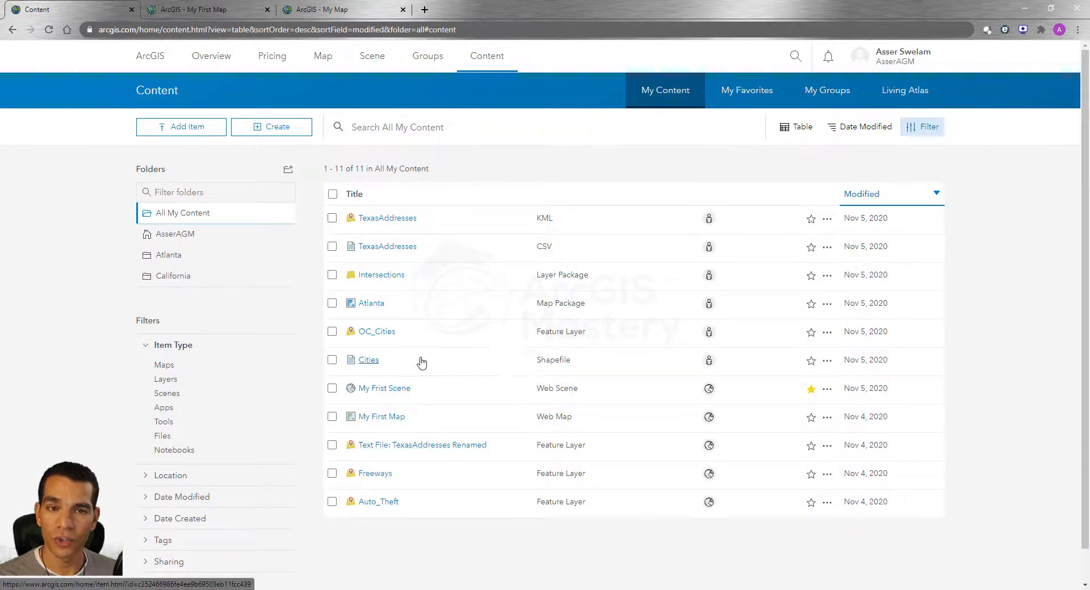
pyautogui.click(187, 127)
pyautogui.click(187, 127)
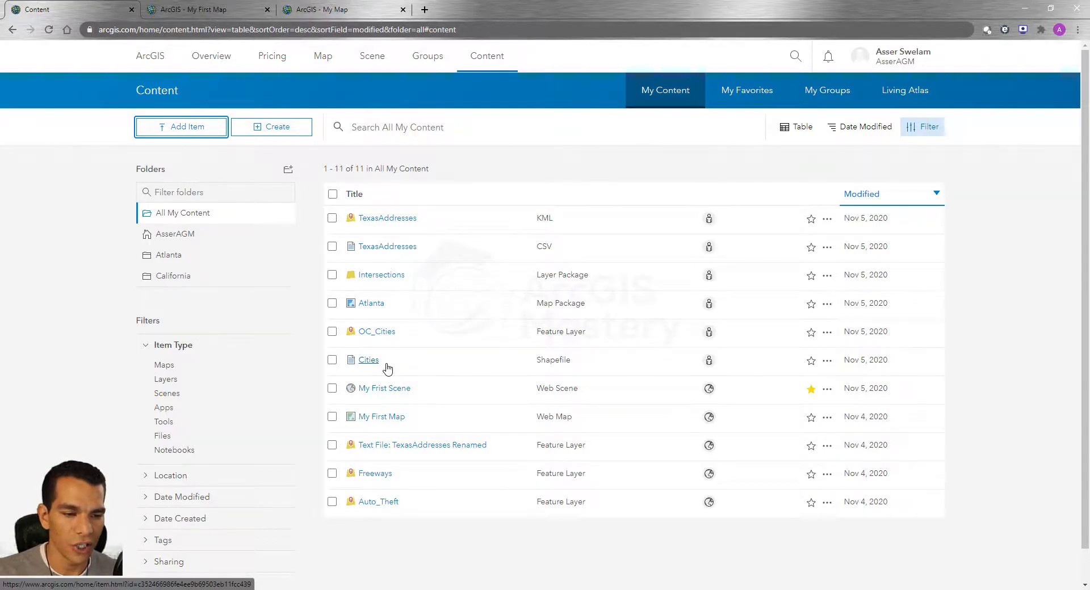
# - Share the Cities shapefile item with Everyone (public) and save the sharing level
pyautogui.click(708, 360)
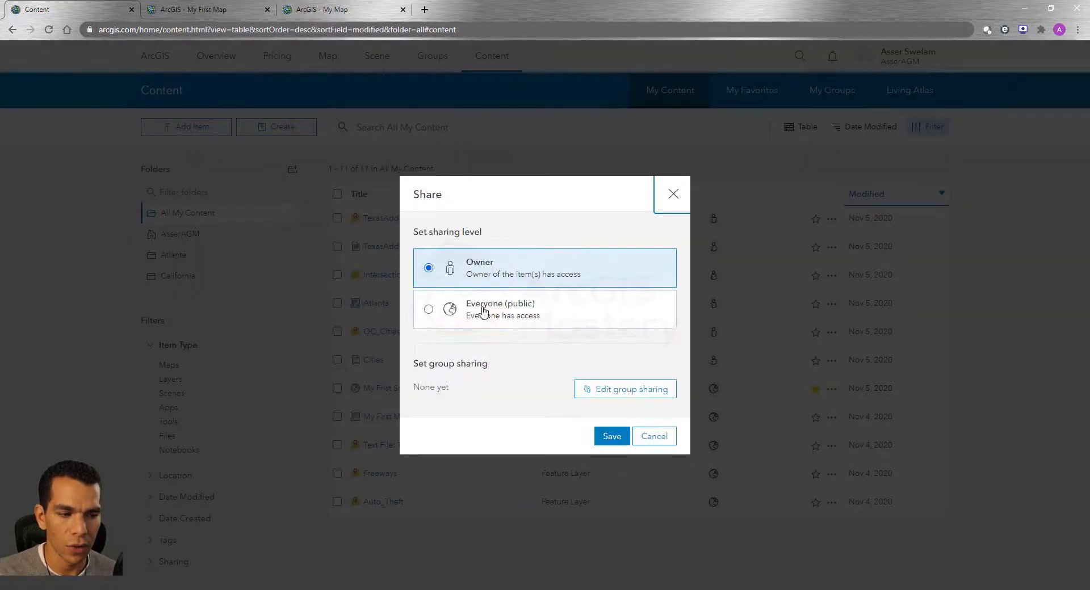
pyautogui.click(484, 310)
pyautogui.click(612, 437)
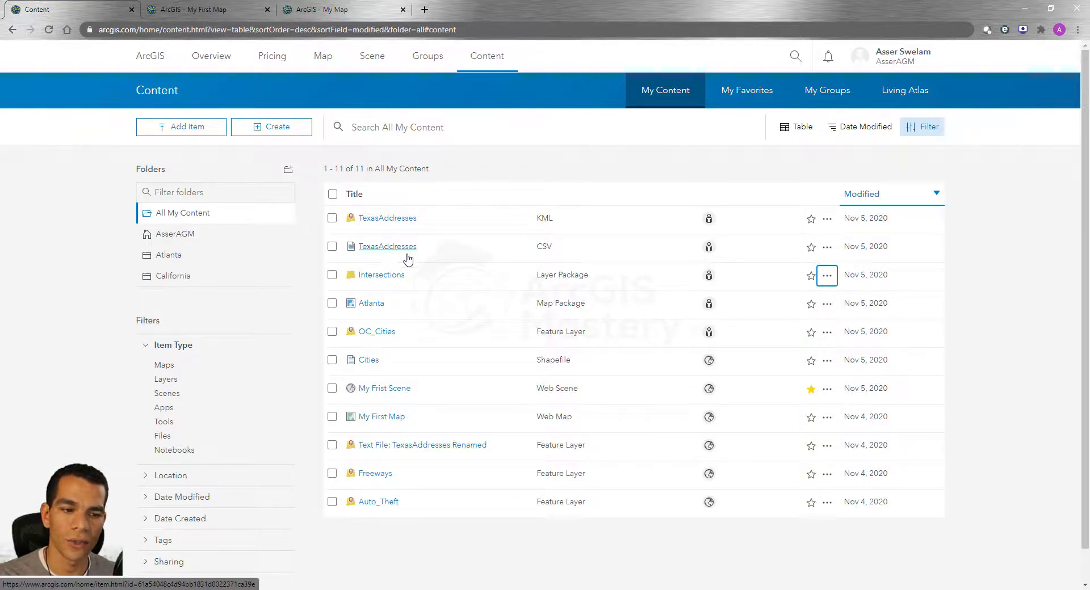
pyautogui.click(829, 248)
pyautogui.click(829, 249)
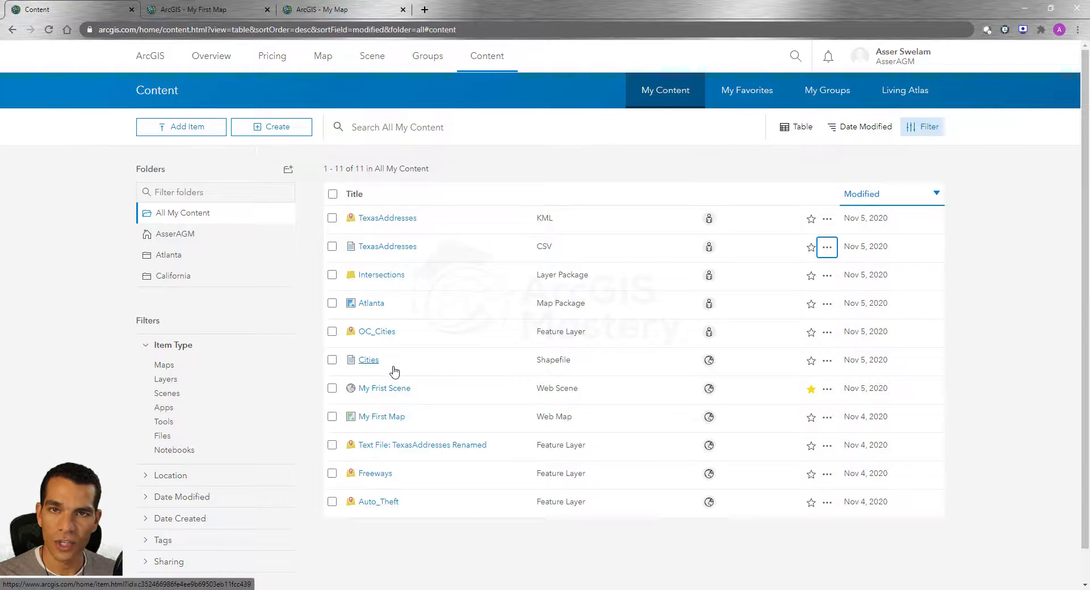
# - Switch to File Explorer, view the contents of Atlanta.gdb under Course Data, 5- ArcGIS Pro Master, Atlanta, and return to that Atlanta folder
pyautogui.hotkey('alt', 'Tab')
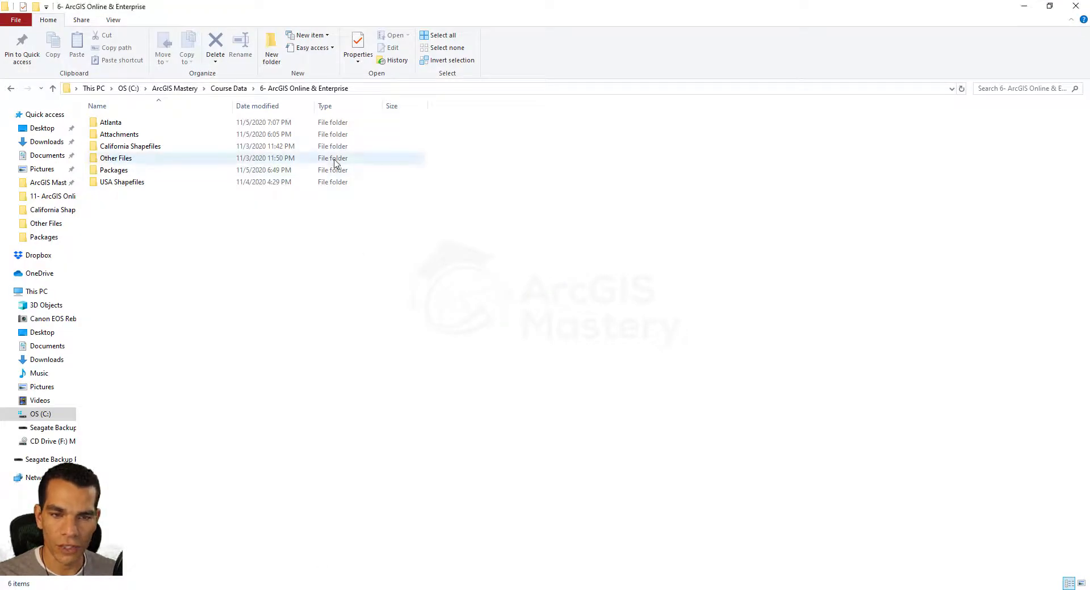
pyautogui.click(244, 90)
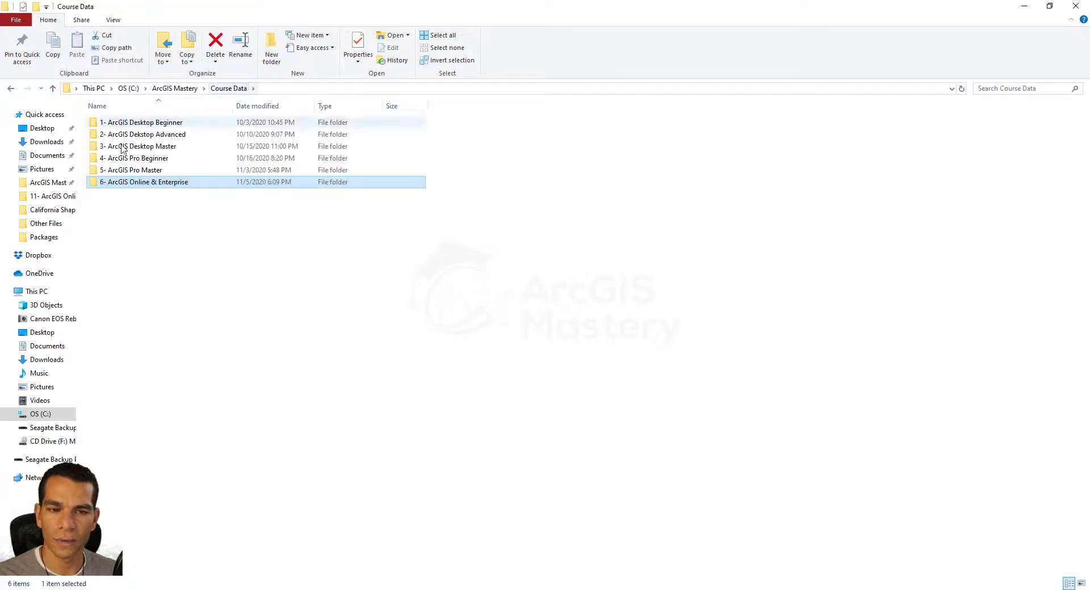
pyautogui.doubleClick(153, 172)
pyautogui.doubleClick(128, 148)
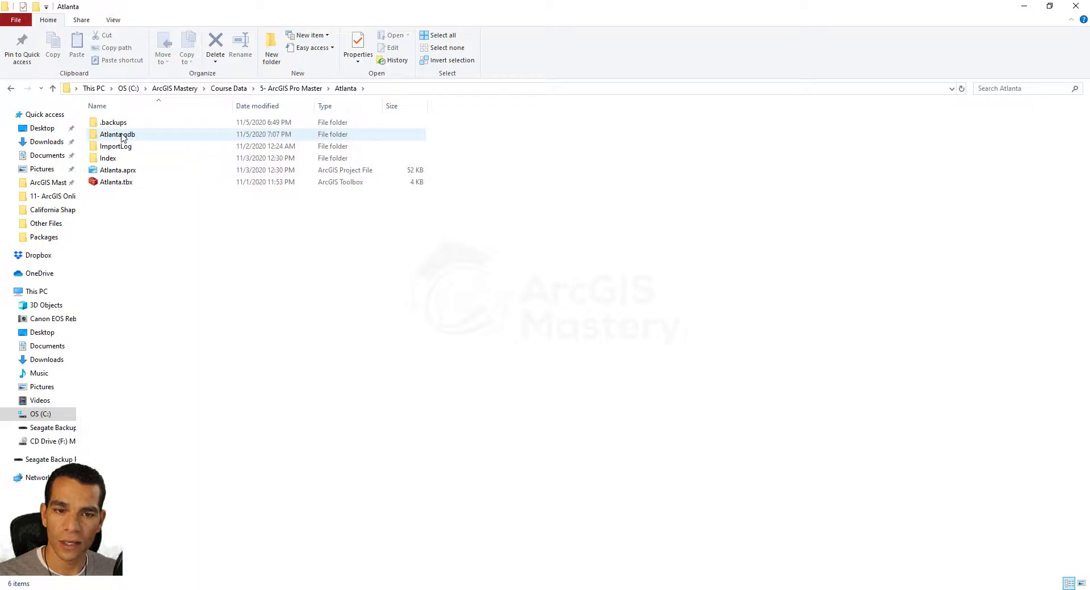
pyautogui.doubleClick(120, 136)
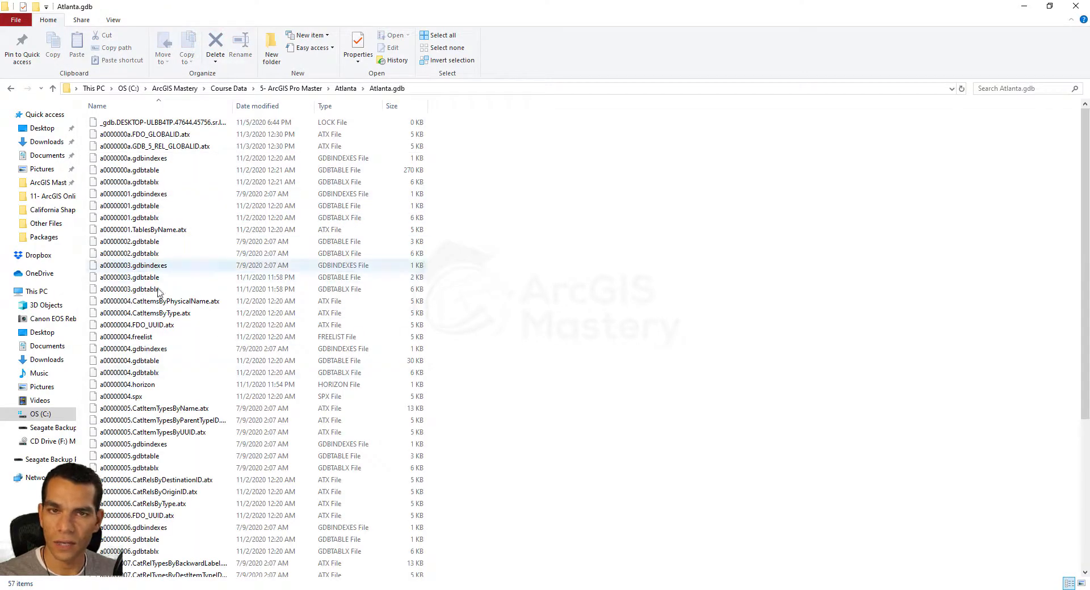
pyautogui.click(345, 88)
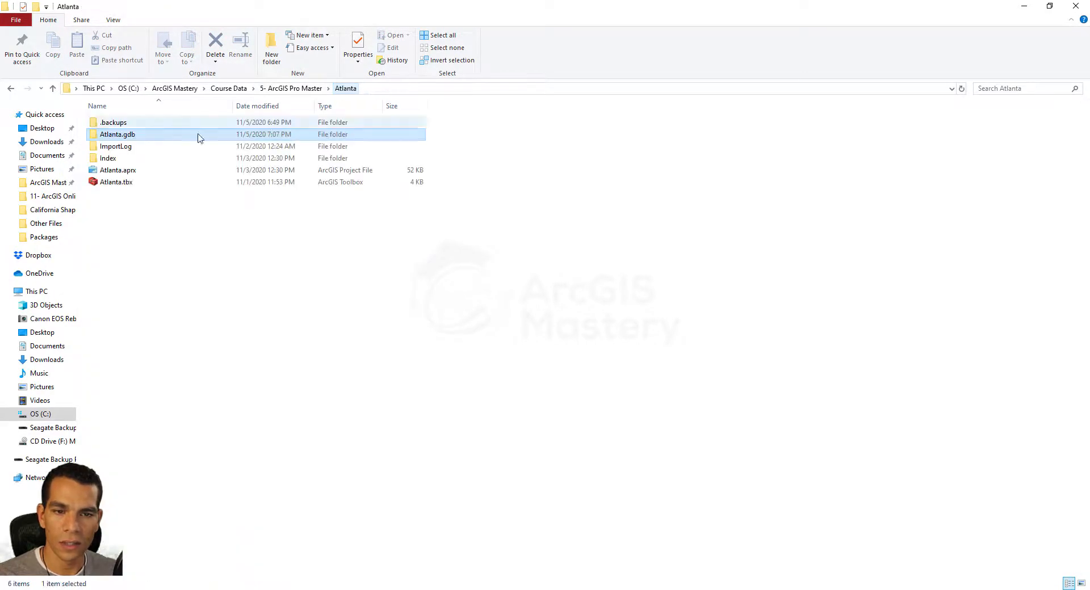
# - Compress the Atlanta.gdb folder into a zip file named Atlanta.gdb.zip in the same folder
pyautogui.rightClick(123, 135)
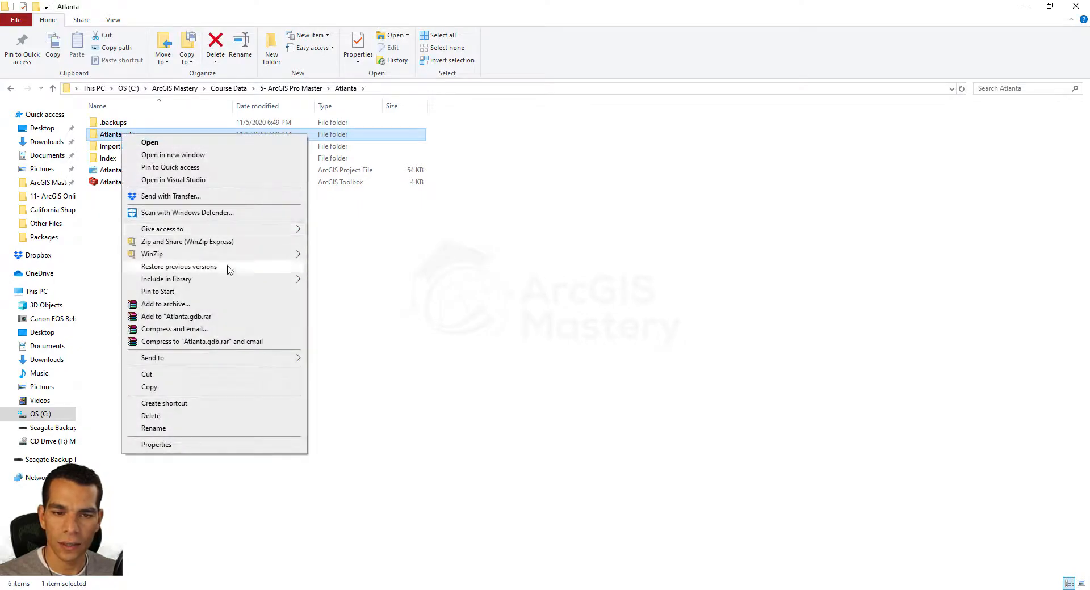
pyautogui.moveTo(234, 358)
pyautogui.click(373, 372)
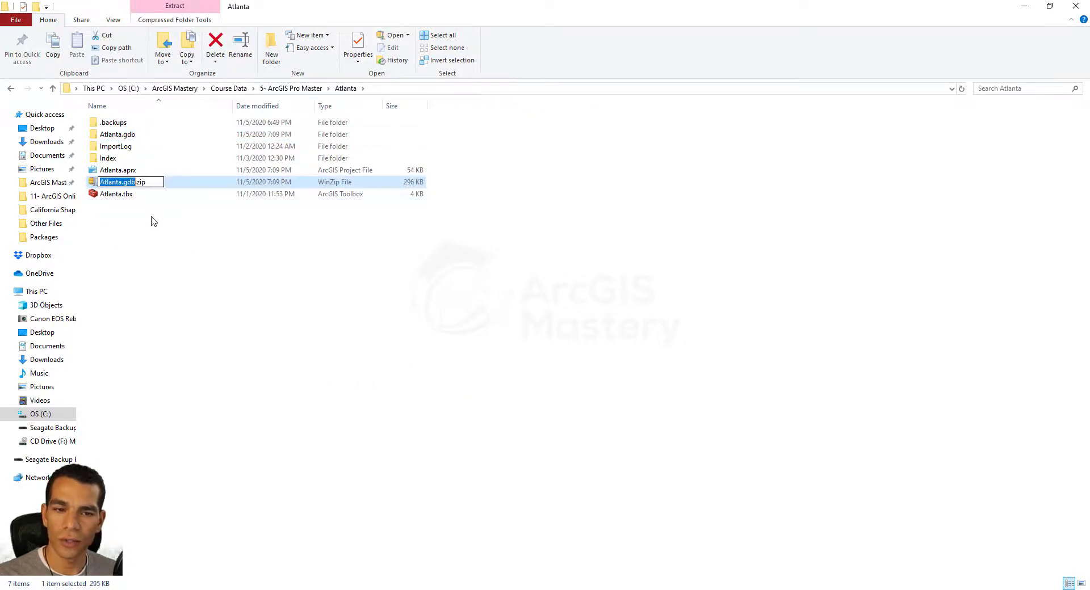
pyautogui.click(155, 234)
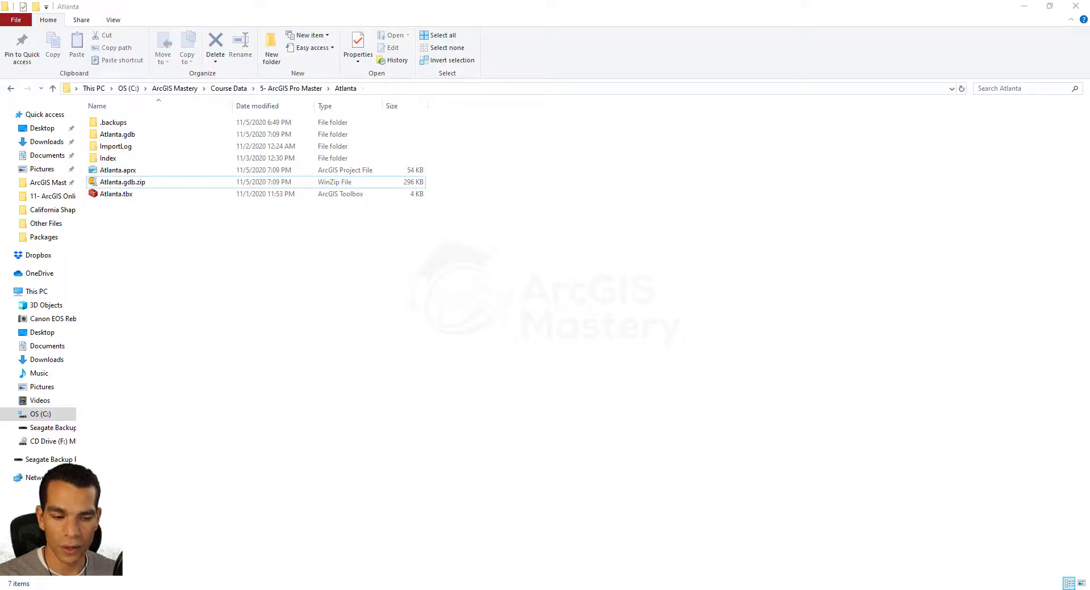
# - Switch back to ArcGIS Online and start adding an item from the computer with Atlanta.gdb.zip from the 5- ArcGIS Pro Master Atlanta folder
pyautogui.hotkey('alt', 'Tab')
pyautogui.click(180, 127)
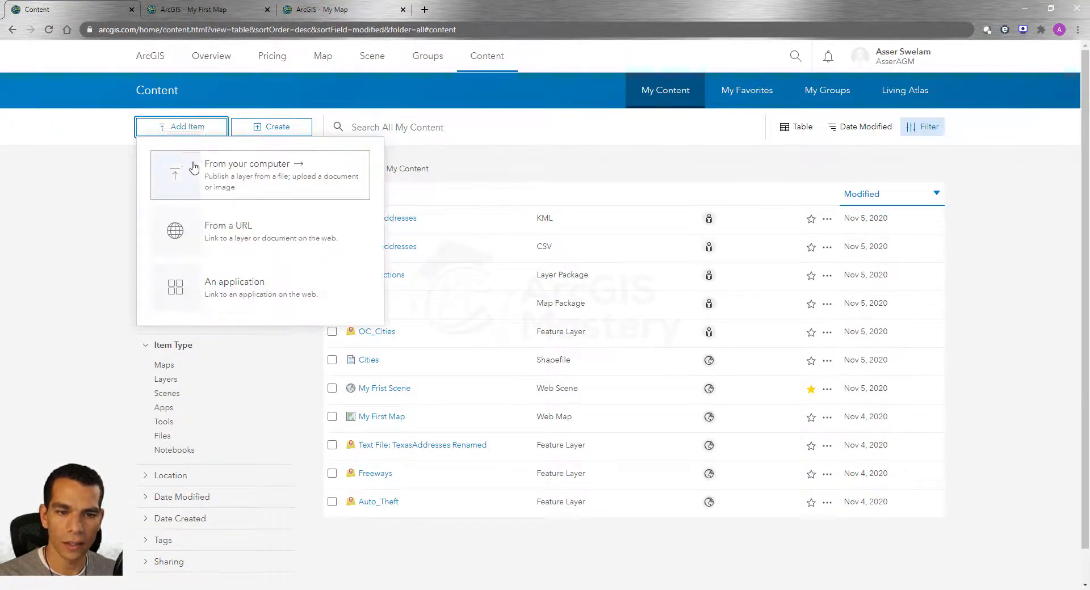
pyautogui.click(228, 168)
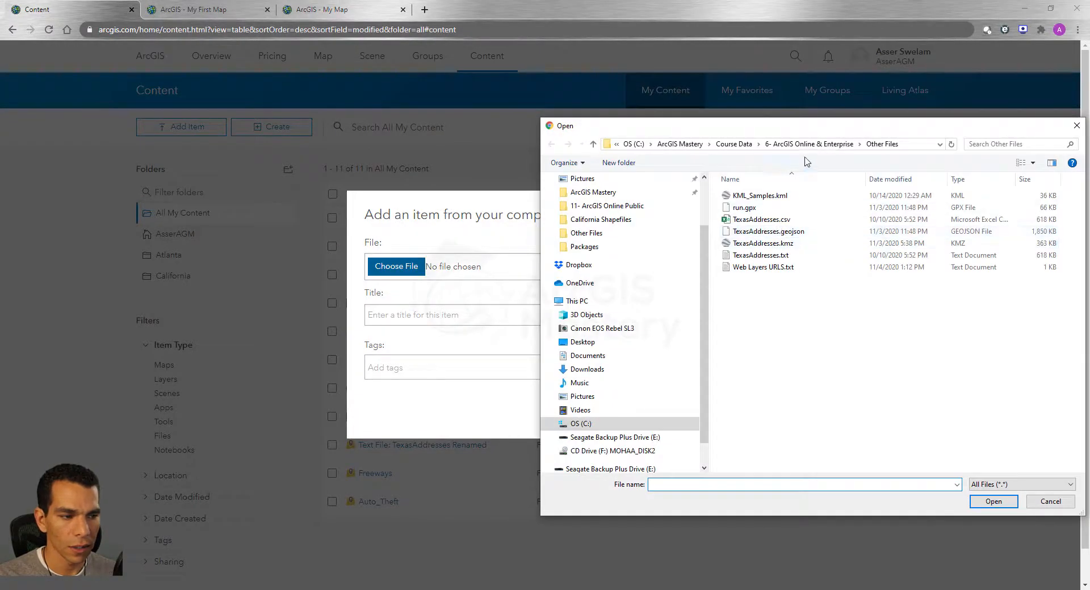
pyautogui.click(734, 143)
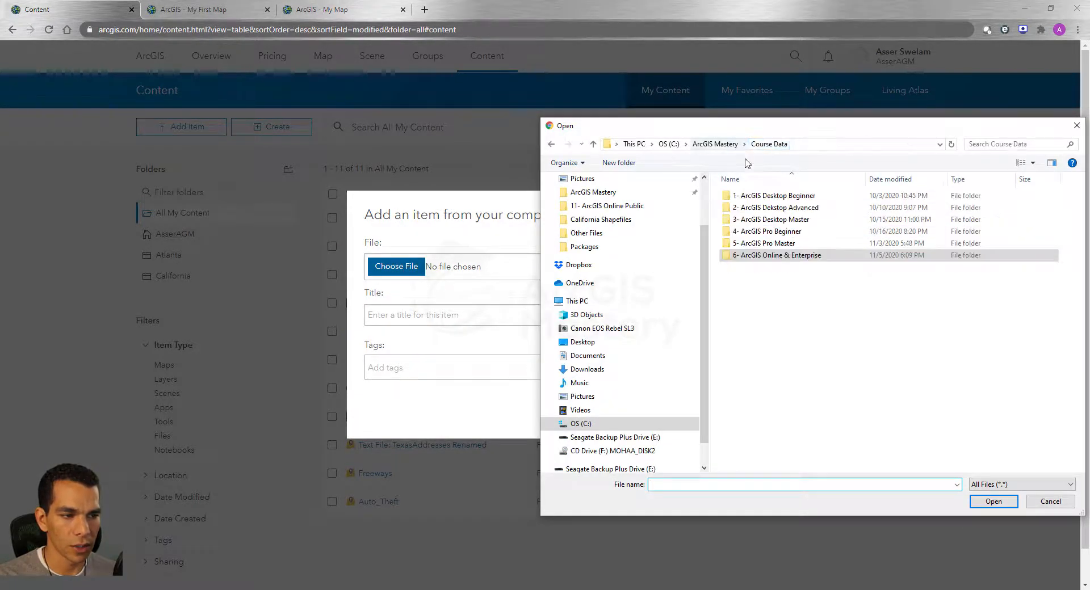
pyautogui.doubleClick(784, 245)
pyautogui.doubleClick(754, 219)
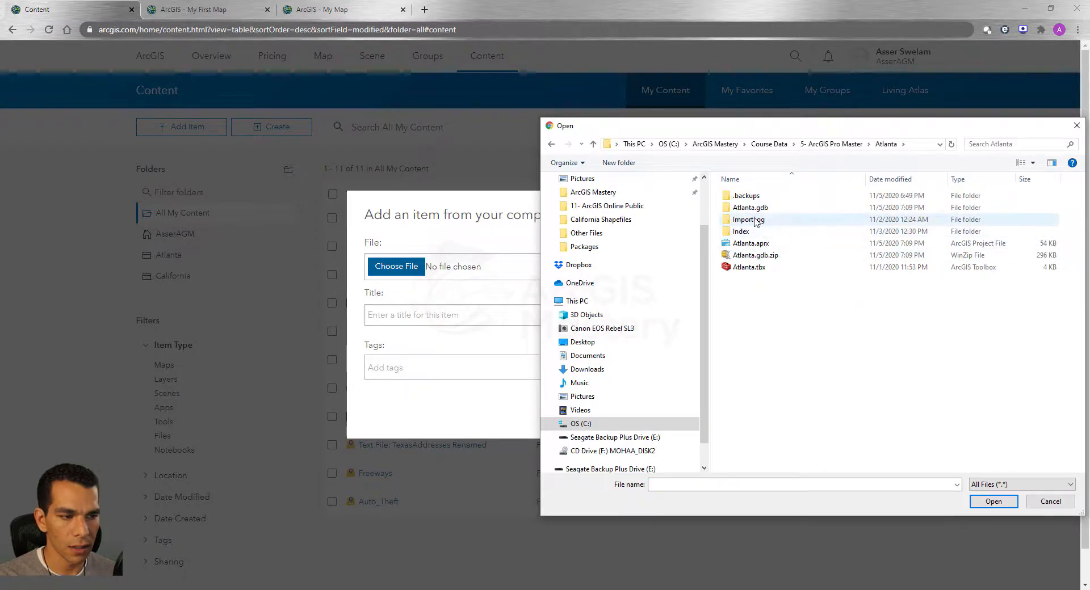
pyautogui.click(755, 255)
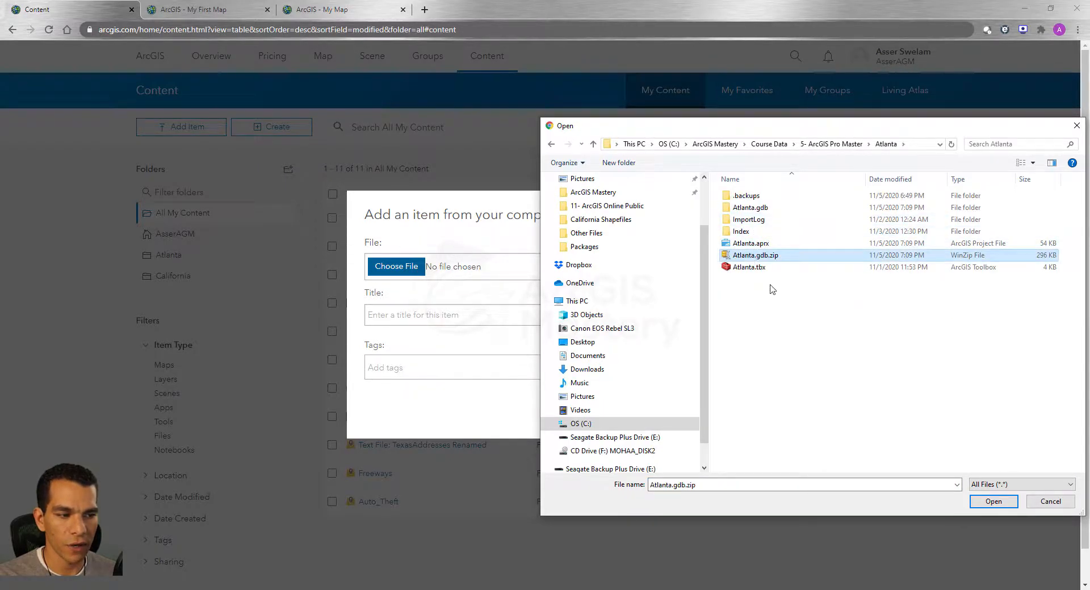
pyautogui.click(993, 502)
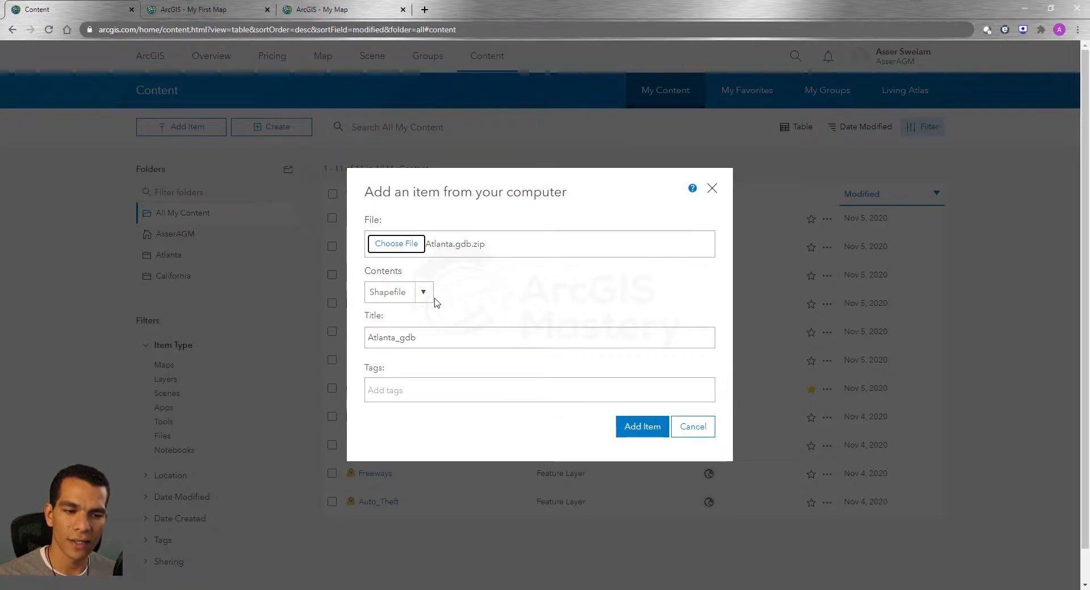
# - Set the contents to File Geodatabase, add the Atlanta_gdb item with the existing tag Atlanta, and return to the content list
pyautogui.click(423, 294)
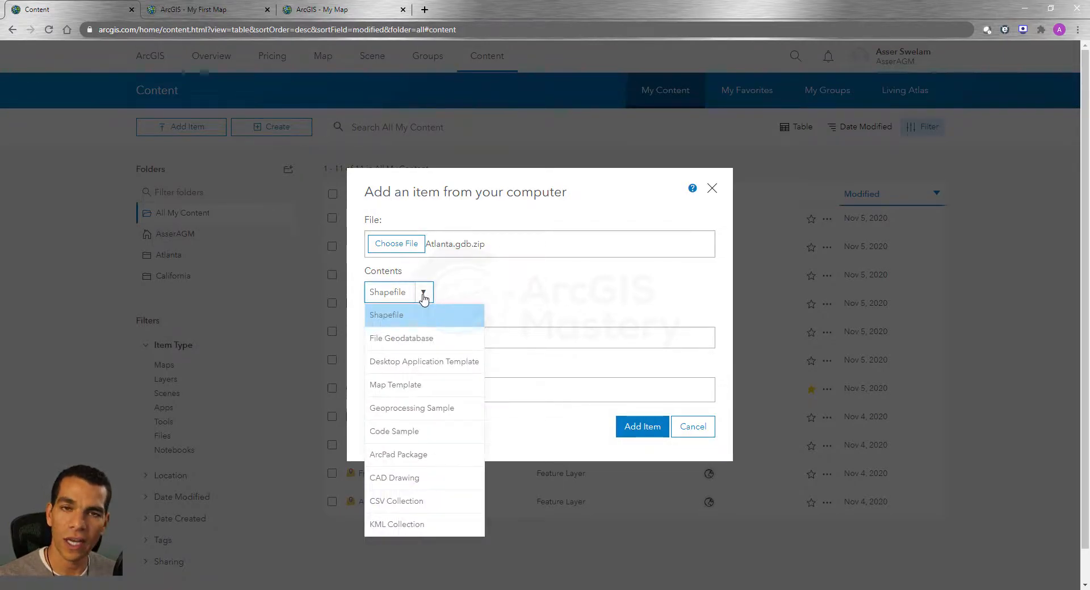
pyautogui.click(433, 340)
pyautogui.click(429, 391)
pyautogui.write('at')
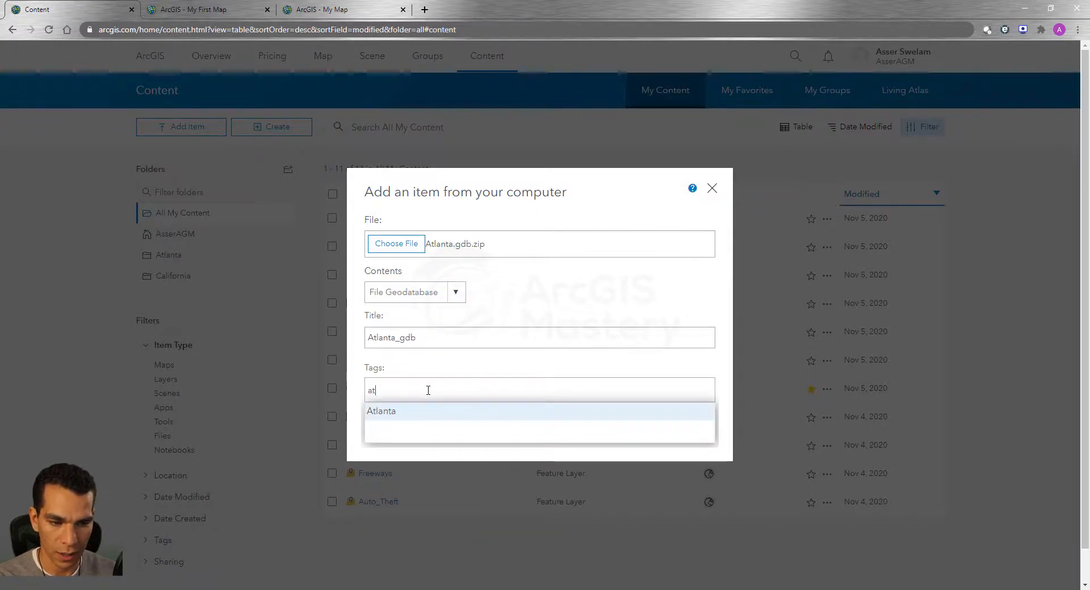
pyautogui.click(426, 413)
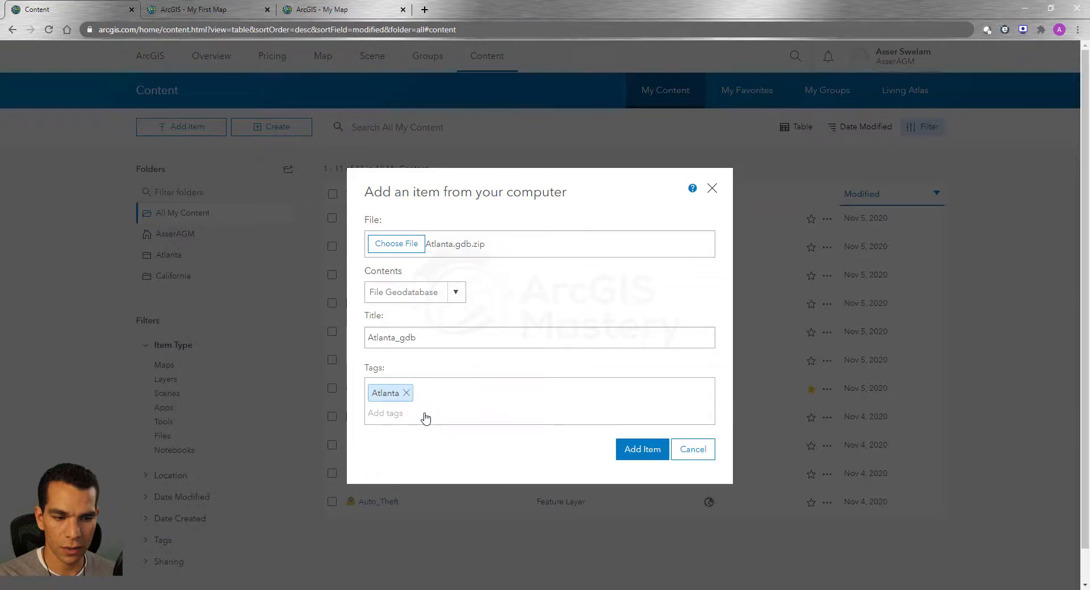
pyautogui.click(628, 453)
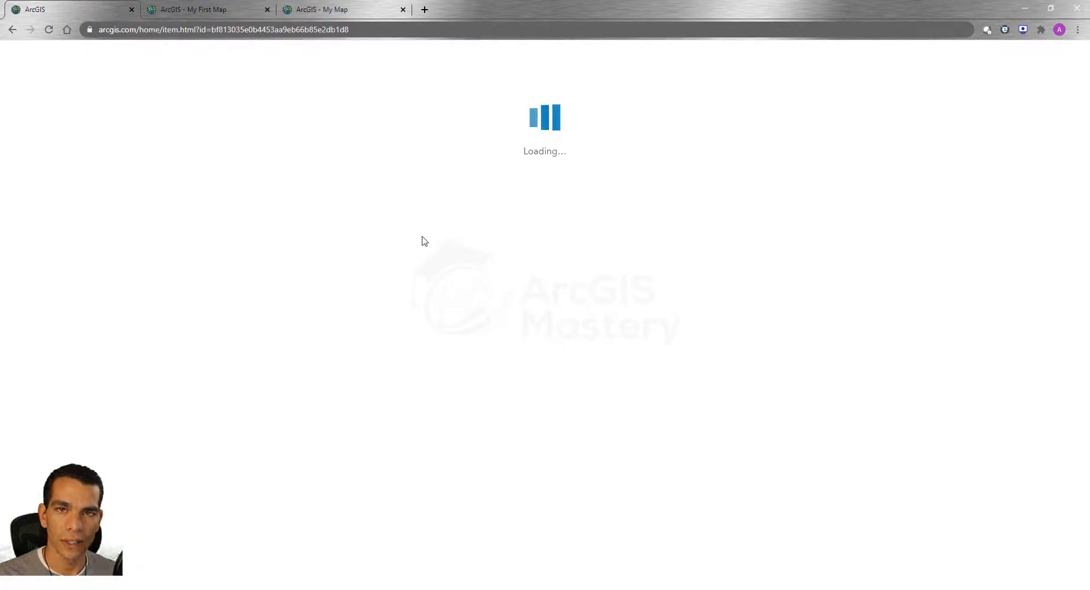
pyautogui.click(484, 72)
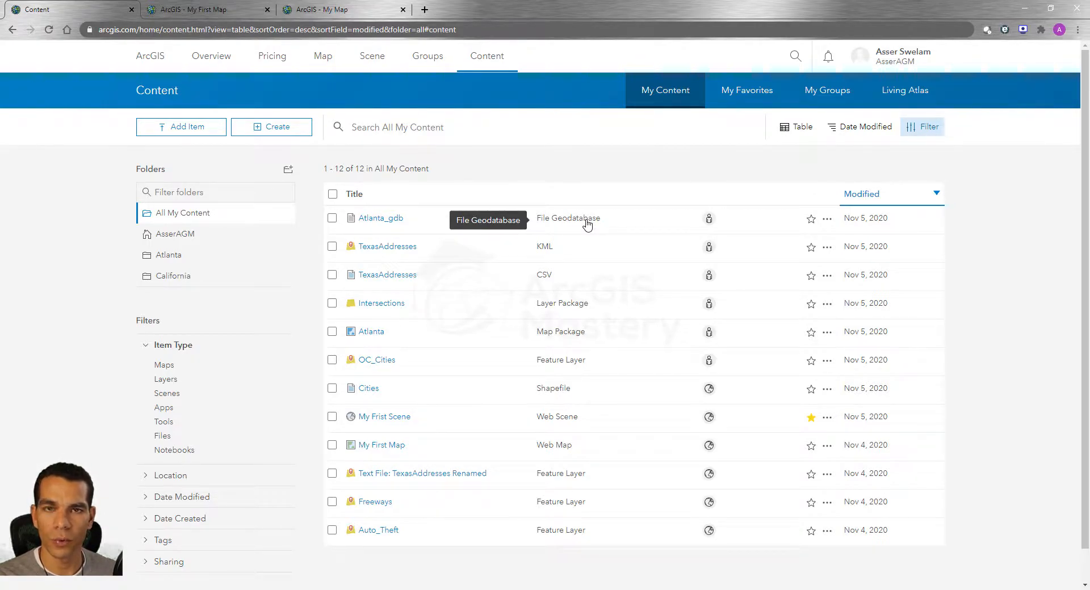
pyautogui.click(283, 132)
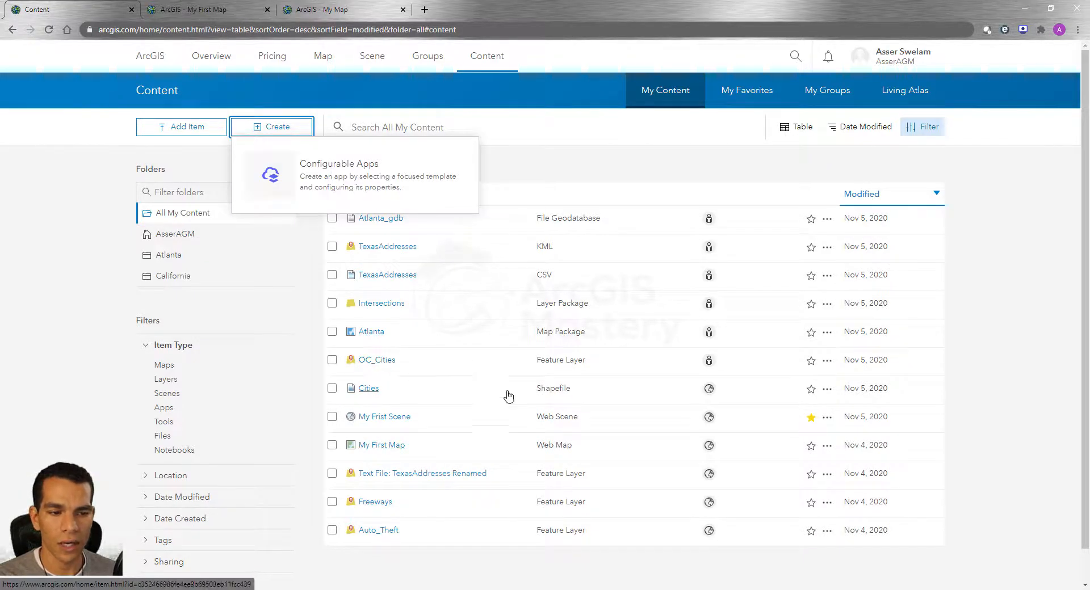
pyautogui.click(315, 386)
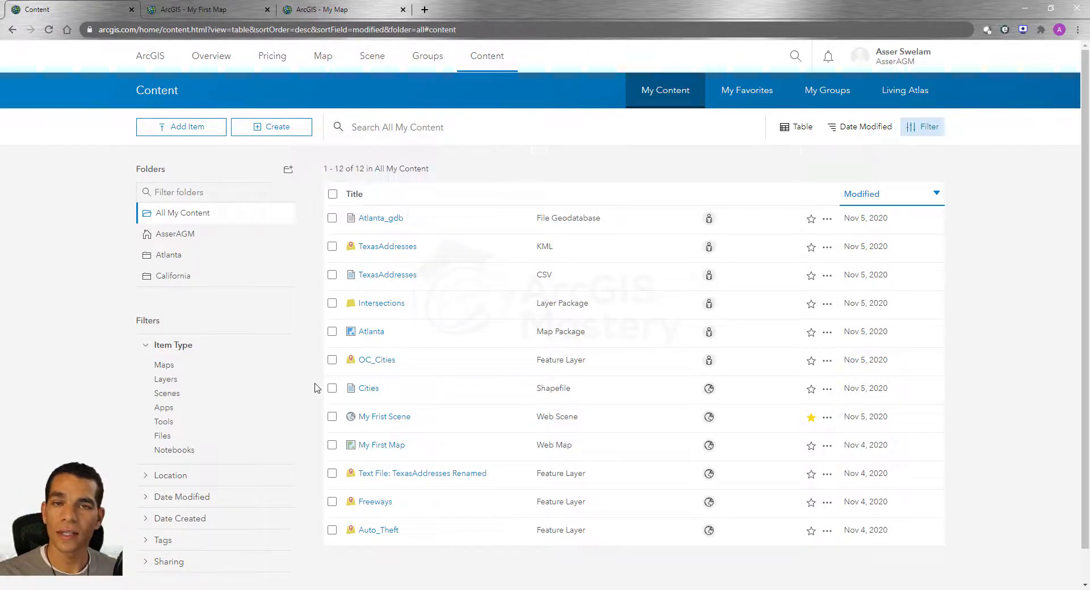